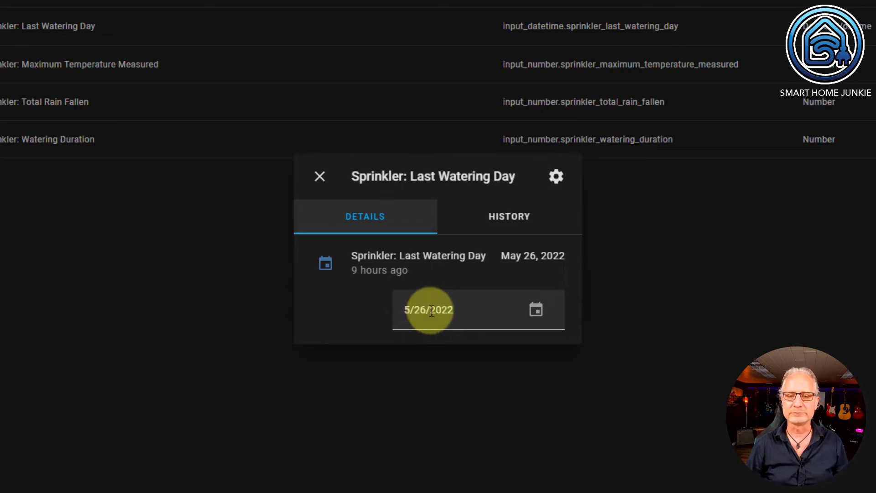
Review the settings of the sprinkler helpers Maximum Temperature Measured, Total Rain Fallen and Watering Duration, closing each dialog.
{"action": "left_click", "coordinate": [318, 177]}
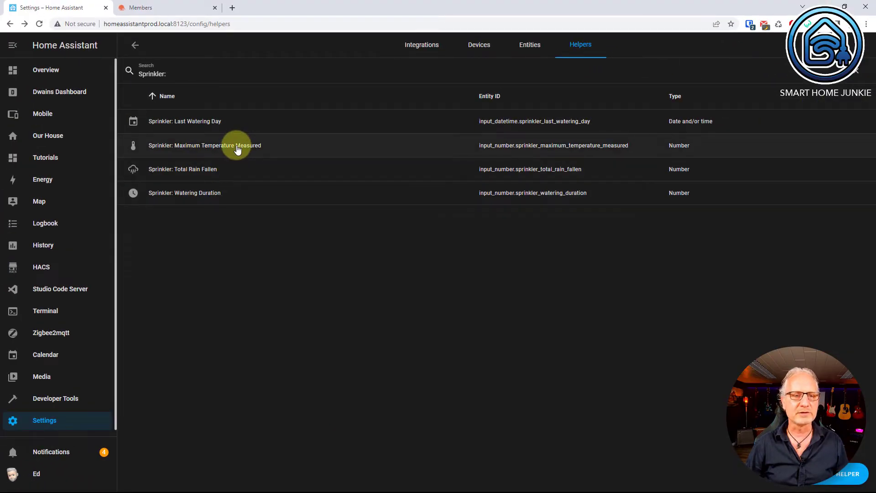
{"action": "left_click", "coordinate": [237, 150]}
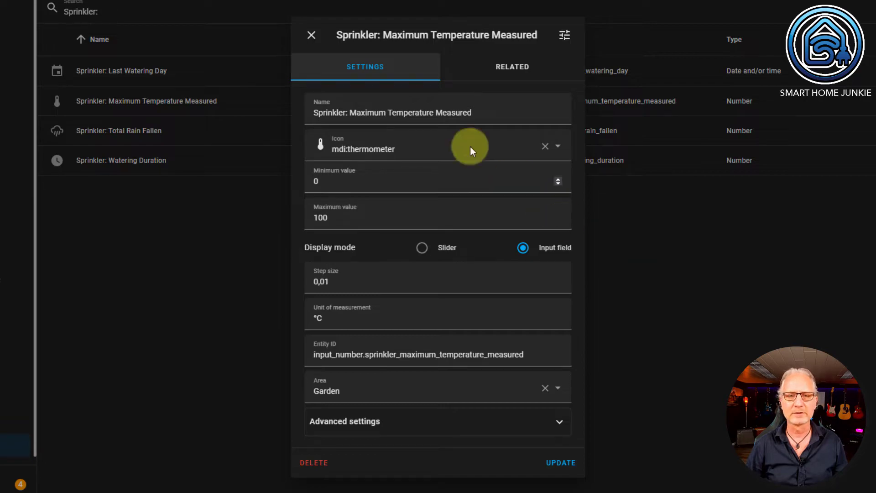
{"action": "left_click", "coordinate": [311, 35]}
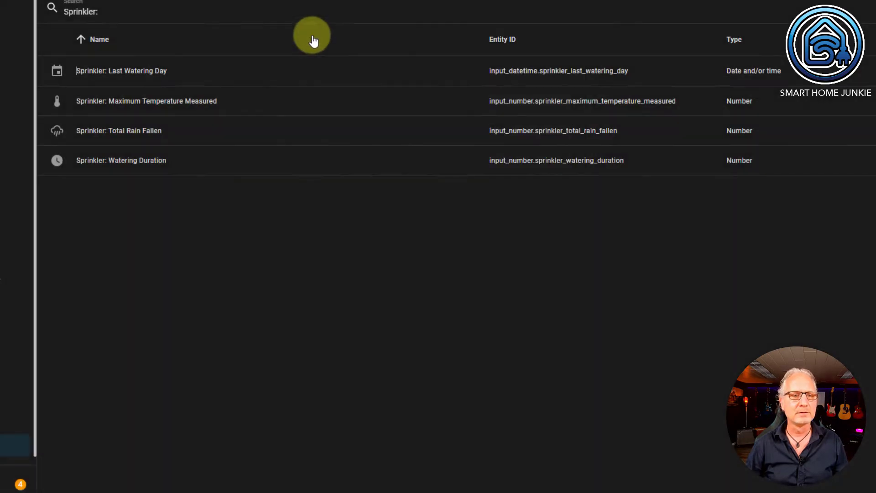
{"action": "left_click", "coordinate": [170, 138]}
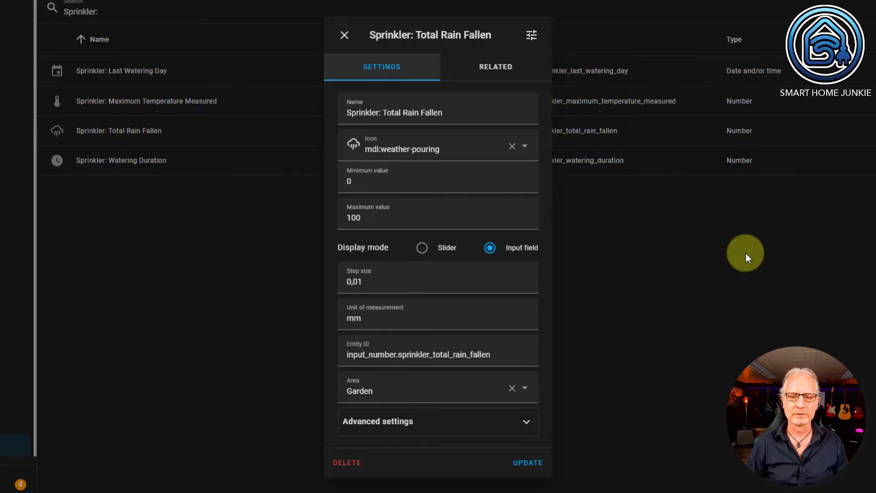
{"action": "left_click", "coordinate": [345, 35]}
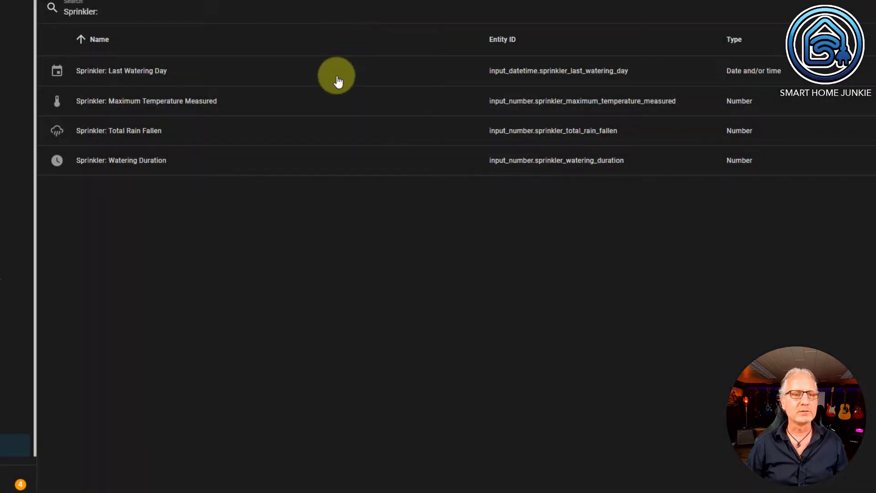
{"action": "left_click", "coordinate": [177, 164]}
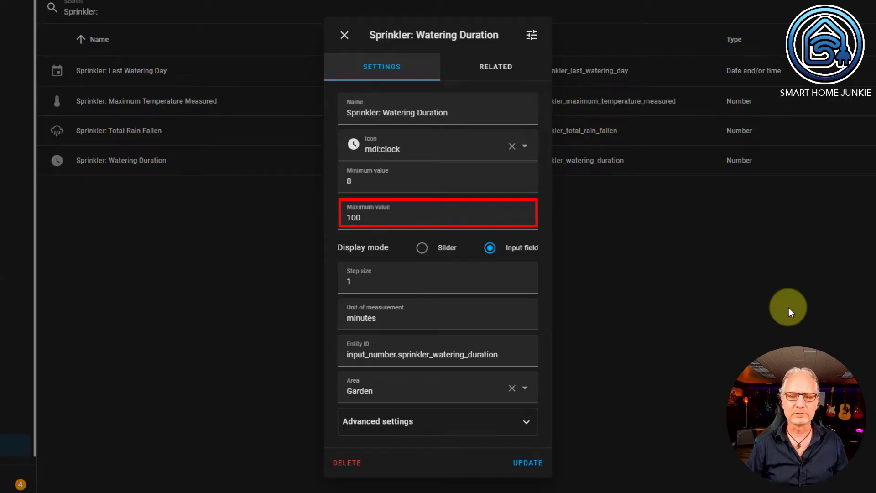
{"action": "left_click", "coordinate": [343, 35]}
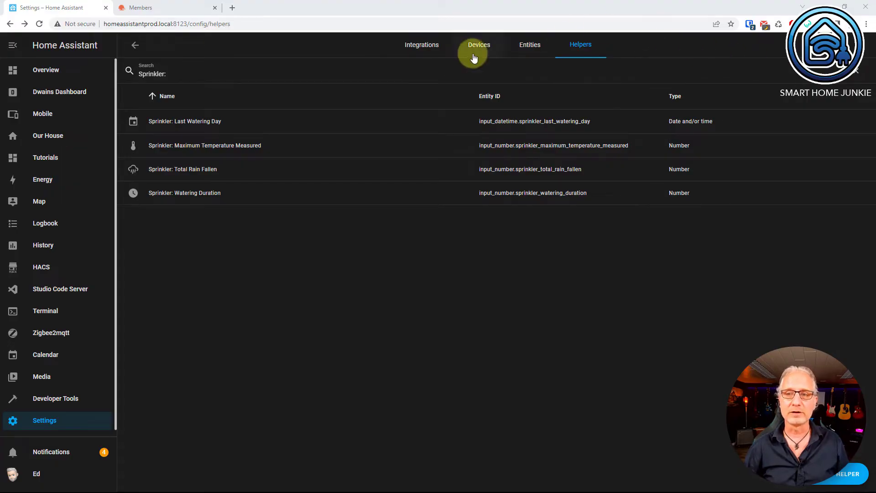
Search the entities list for "openweathermap rain".
{"action": "left_click", "coordinate": [529, 44]}
{"action": "left_click", "coordinate": [123, 53]}
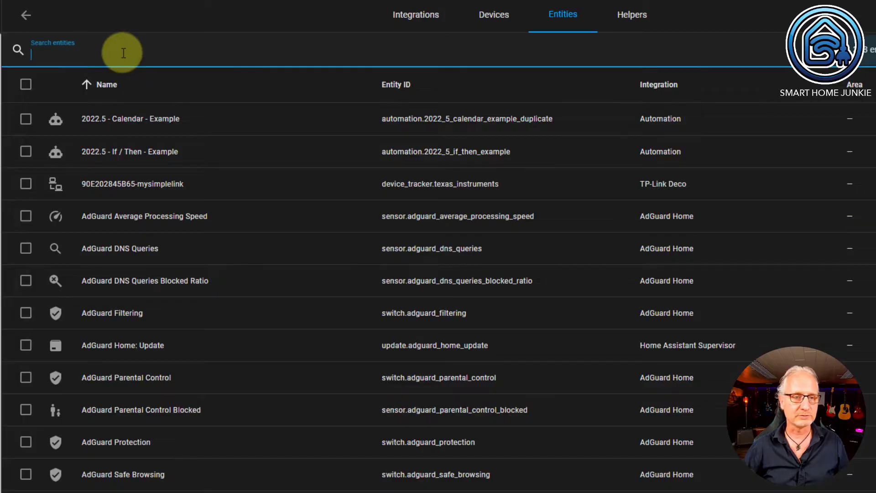
{"action": "type", "text": "openweathermap"}
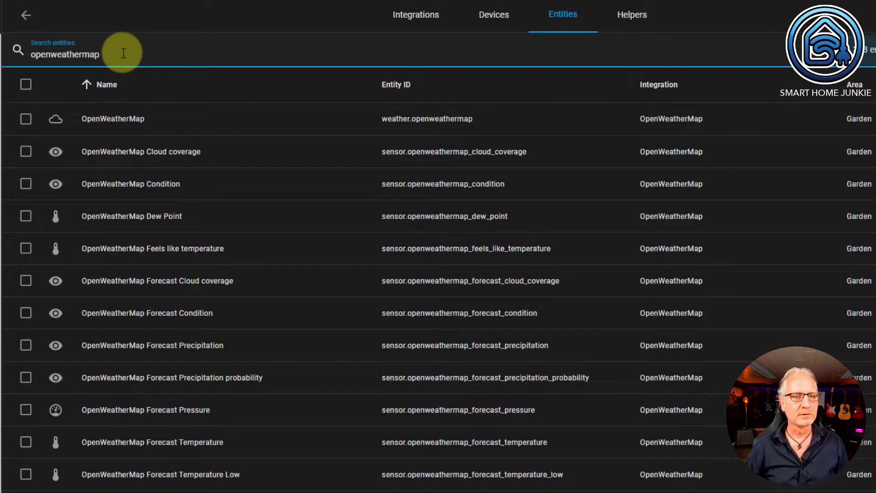
{"action": "type", "text": " rain"}
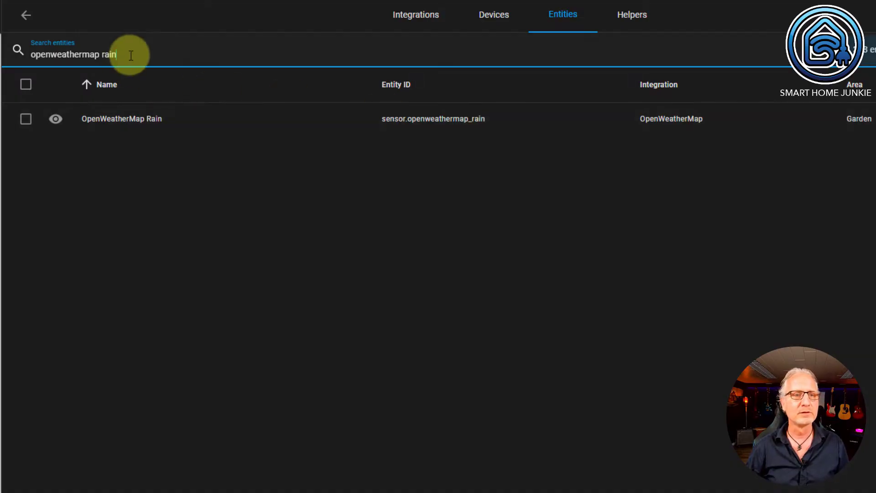
Search the entities for "openweathermap temperat" and view the OpenWeatherMap Temperature sensor's state and history.
{"action": "key", "text": "BackSpace"}
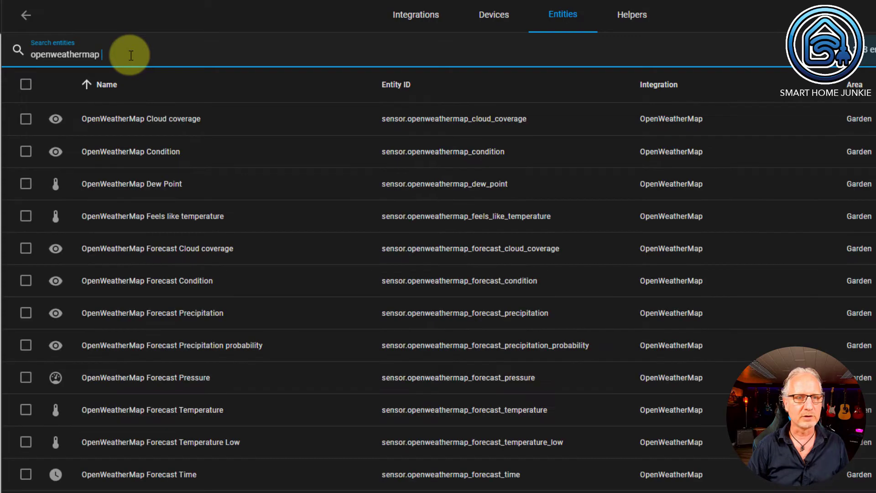
{"action": "type", "text": "temperat"}
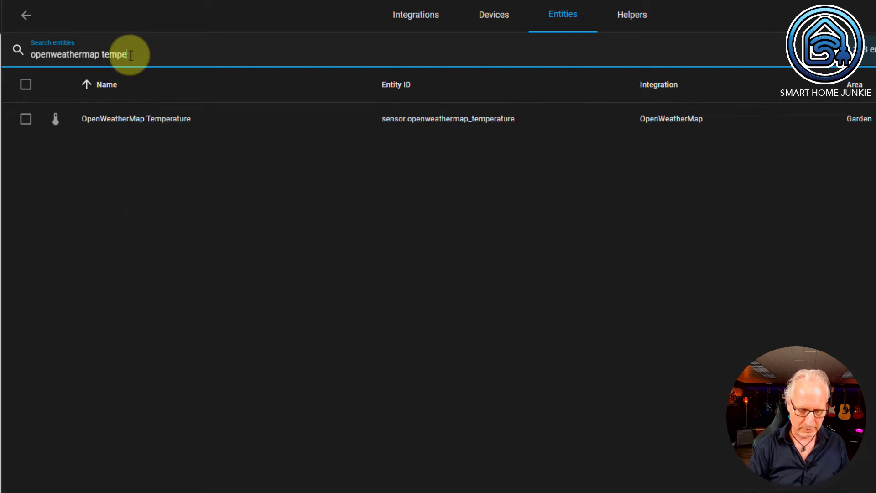
{"action": "left_click", "coordinate": [499, 119]}
{"action": "left_click", "coordinate": [552, 170]}
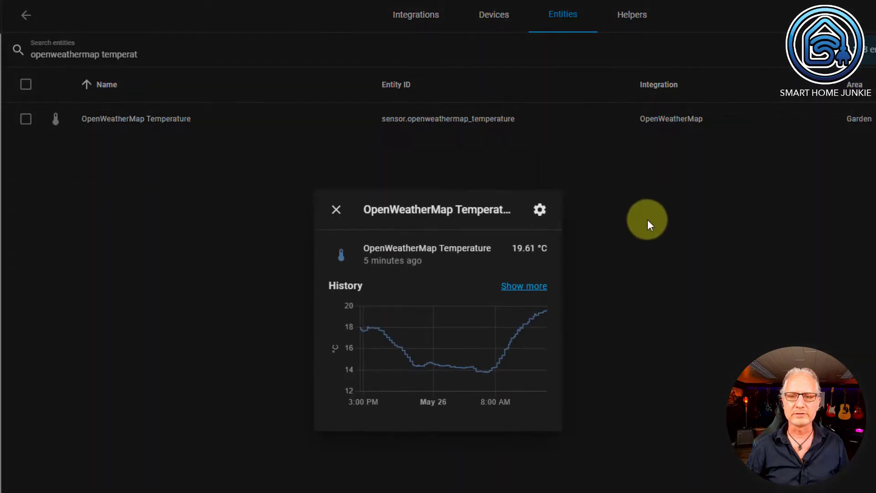
{"action": "left_click", "coordinate": [337, 210]}
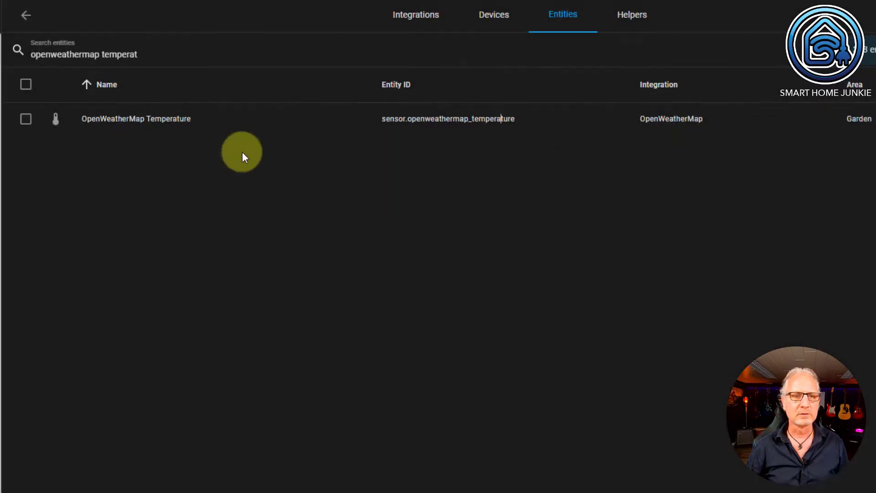
Replace the entity search with "openweathermap forecast".
{"action": "left_click", "coordinate": [145, 54]}
{"action": "key", "text": "ctrl+a"}
{"action": "key", "text": "BackSpace"}
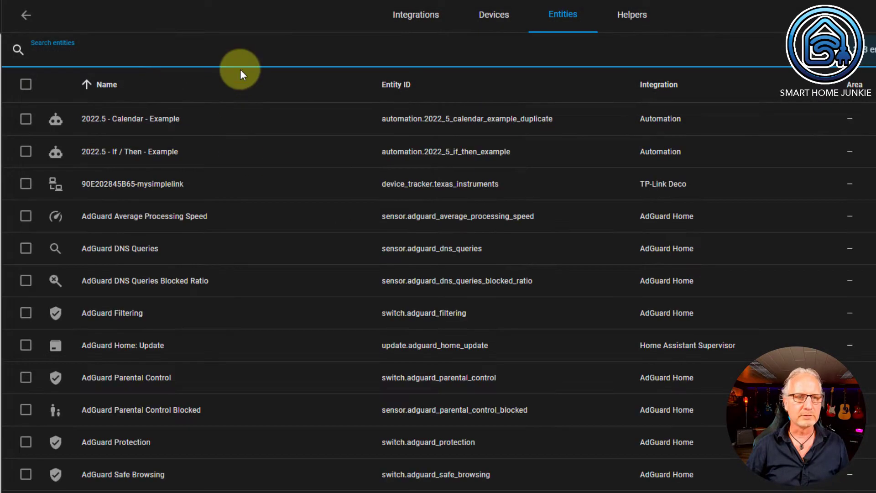
{"action": "type", "text": "openwe"}
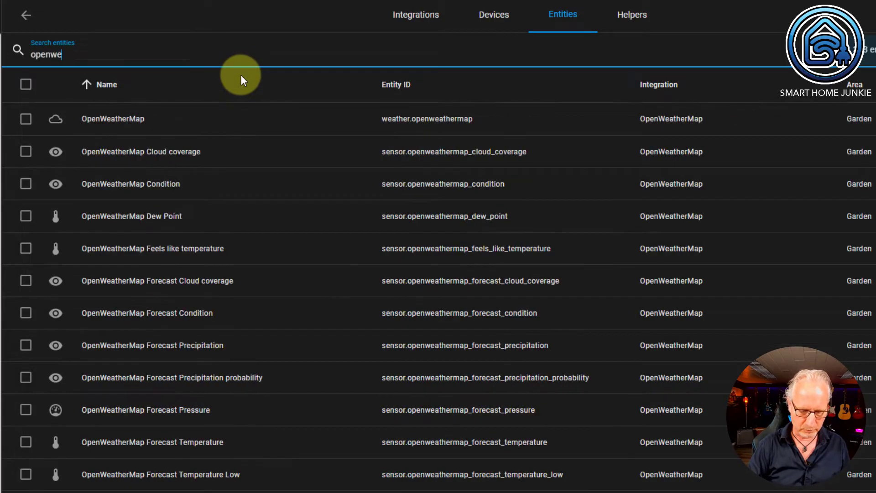
{"action": "type", "text": "athermap forecast"}
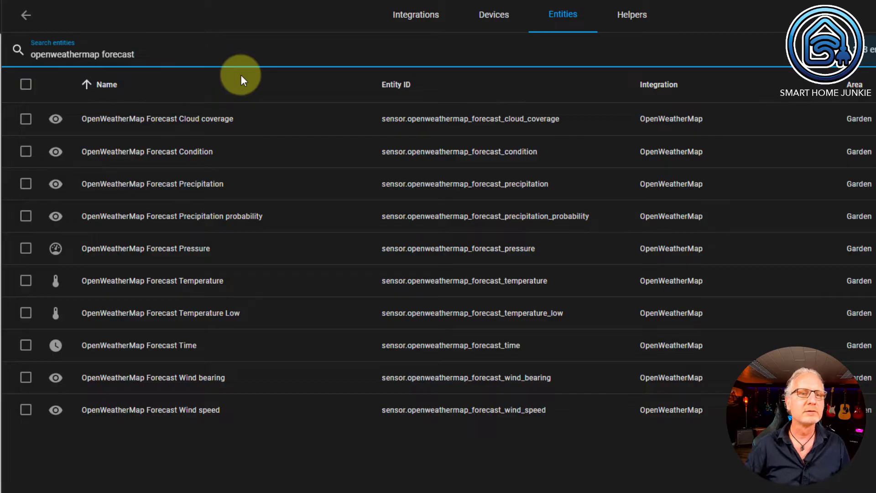
View the state and history of the OpenWeatherMap Forecast Precipitation and Forecast Precipitation probability sensors.
{"action": "left_click", "coordinate": [211, 192]}
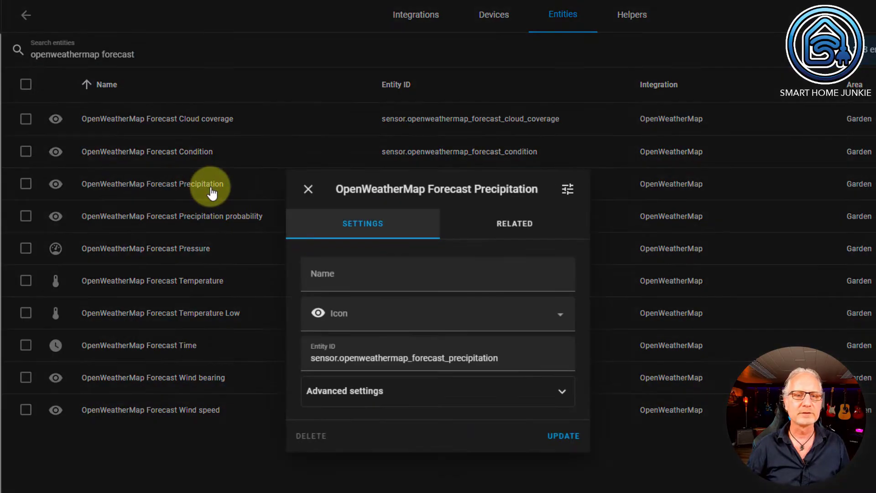
{"action": "left_click", "coordinate": [567, 189]}
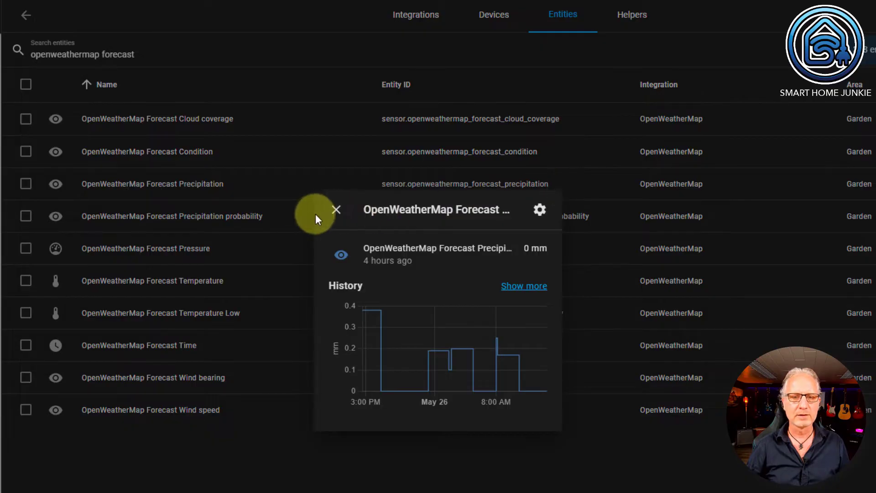
{"action": "left_click", "coordinate": [336, 210]}
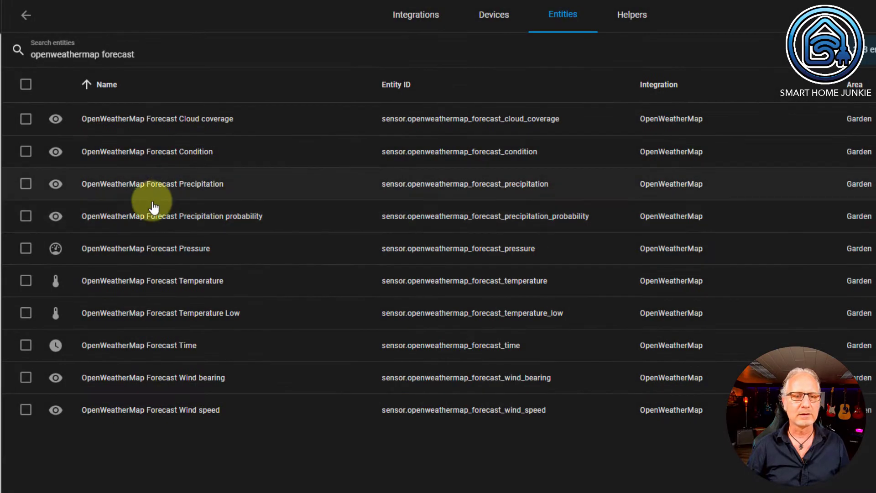
{"action": "left_click", "coordinate": [125, 221]}
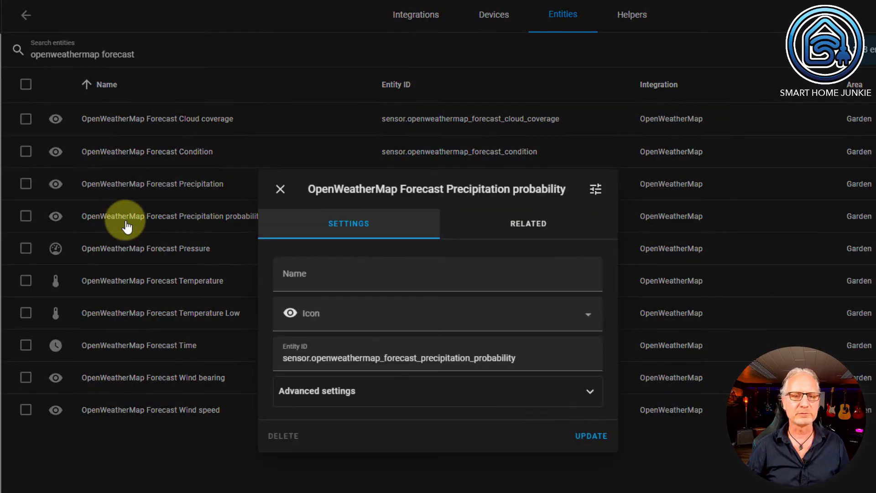
{"action": "left_click", "coordinate": [595, 190]}
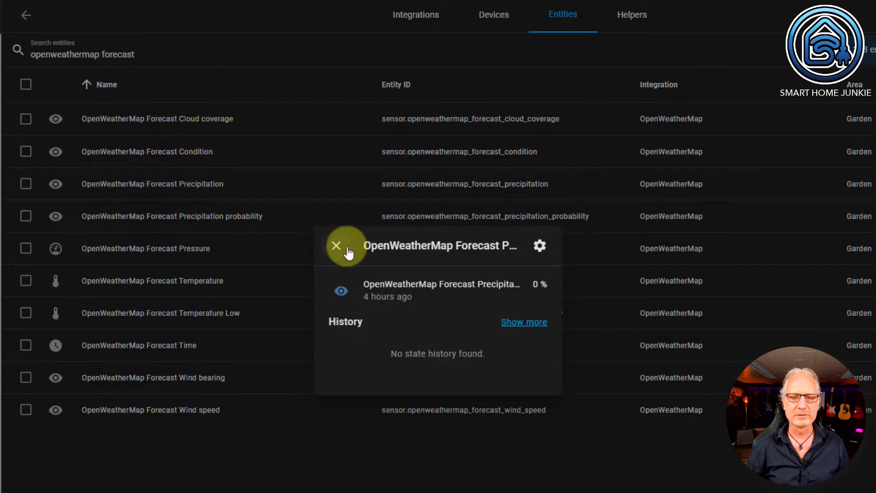
{"action": "left_click", "coordinate": [337, 248]}
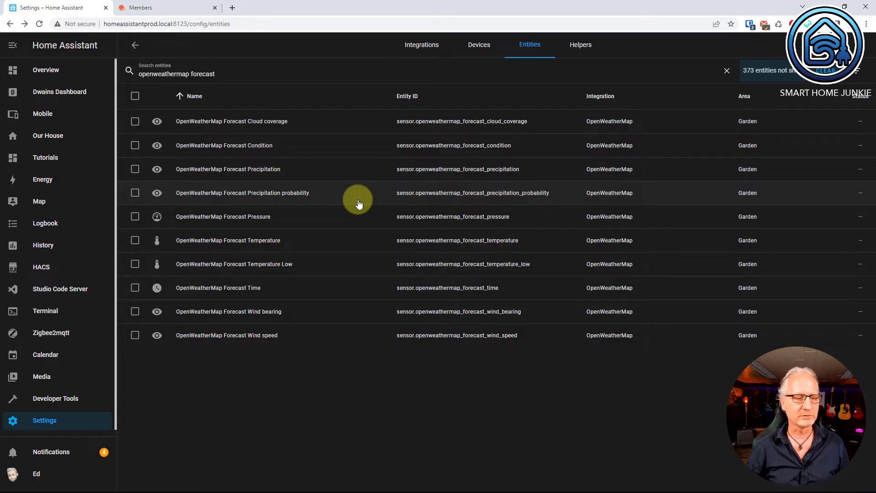
Open the Add-on Store and search it for "file edit".
{"action": "left_click", "coordinate": [54, 421]}
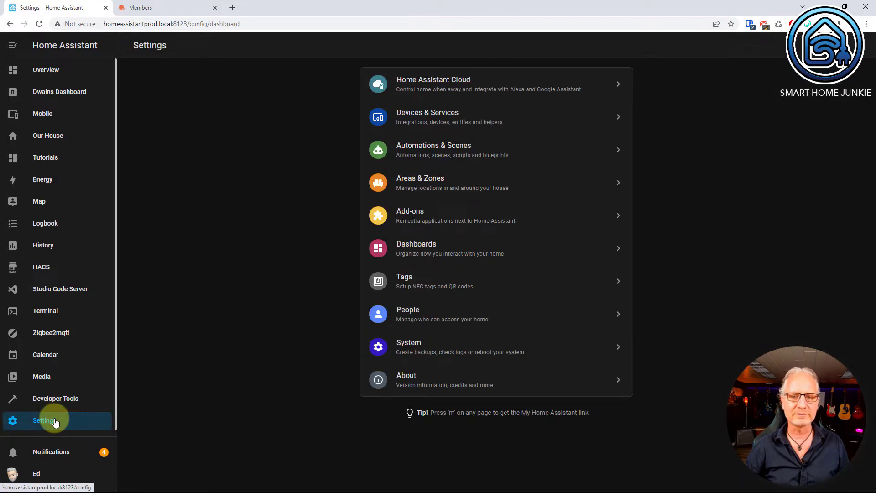
{"action": "left_click", "coordinate": [434, 219]}
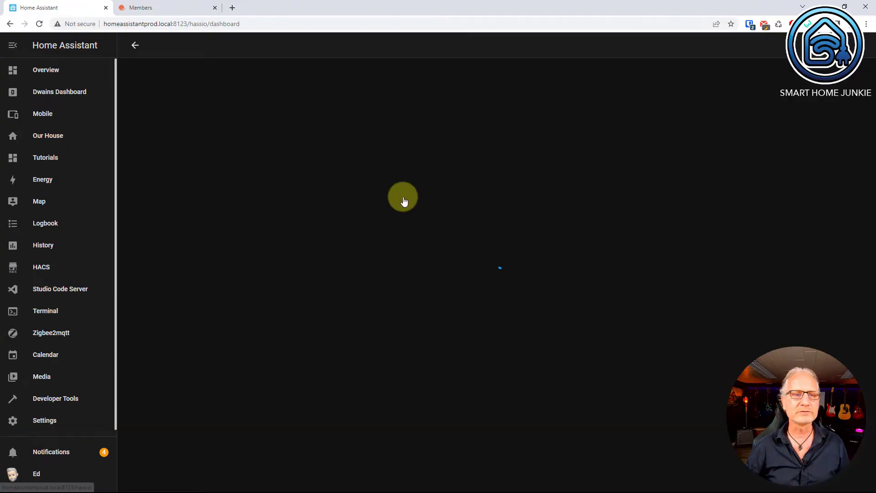
{"action": "left_click", "coordinate": [840, 473]}
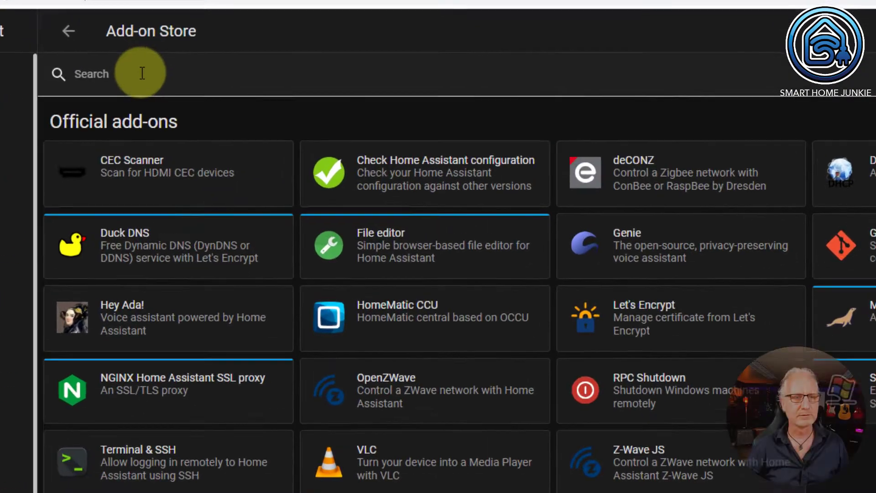
{"action": "left_click", "coordinate": [178, 70]}
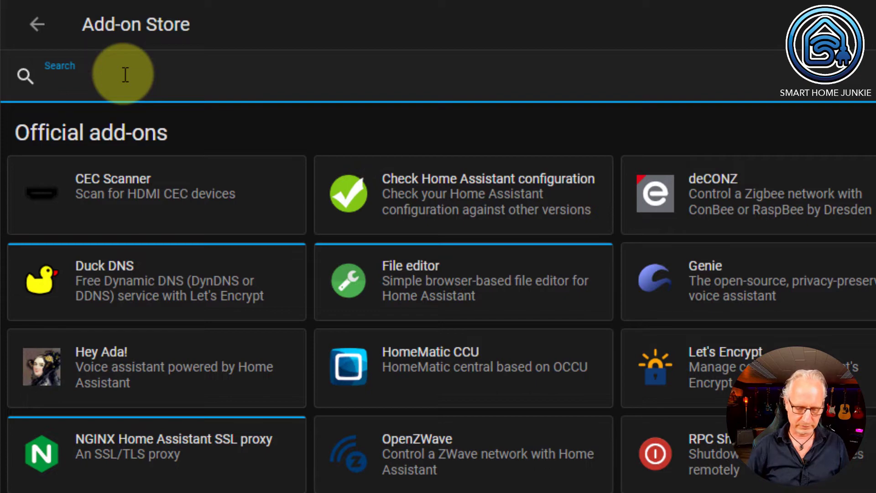
{"action": "type", "text": "file"}
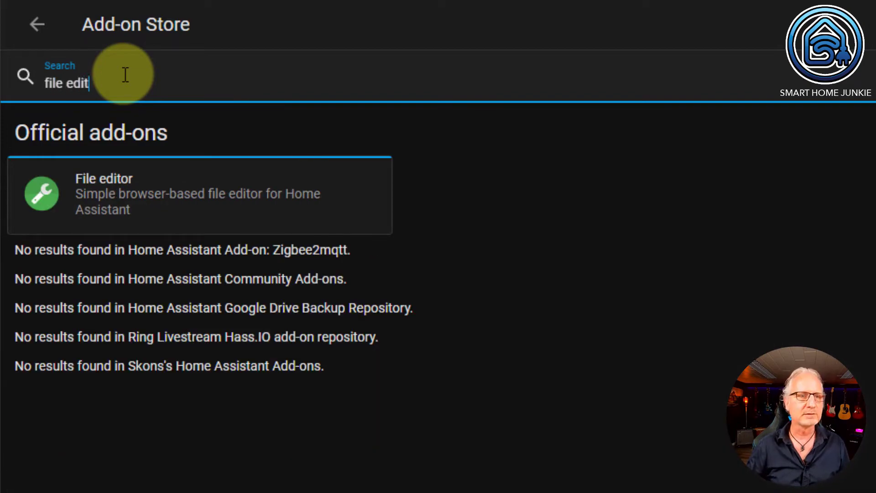
{"action": "type", "text": " edit"}
Replace the Add-on Store search with "studio" to look for the Studio Code Server add-on.
{"action": "left_click_drag", "start_coordinate": [111, 82], "coordinate": [39, 84]}
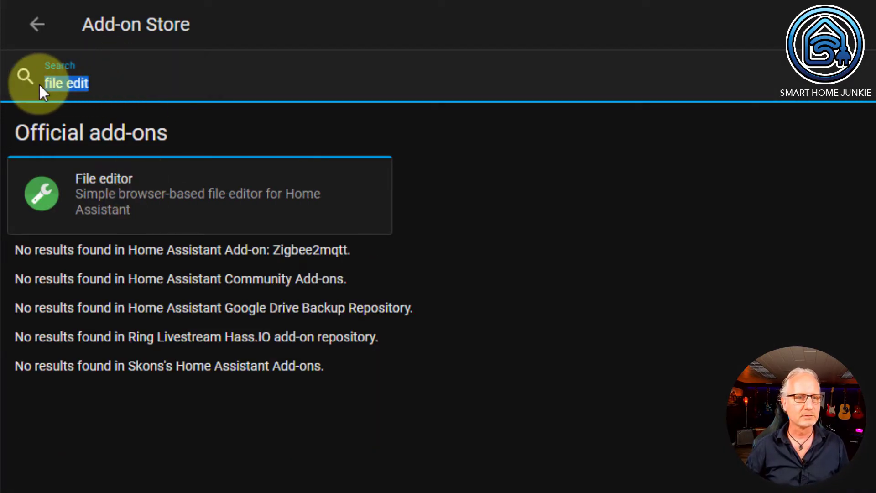
{"action": "type", "text": "studio"}
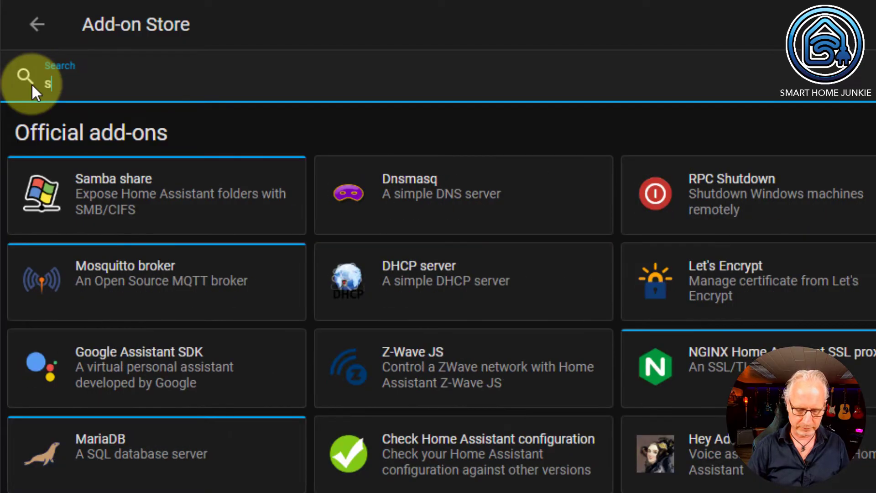
{"action": "type", "text": "e"}
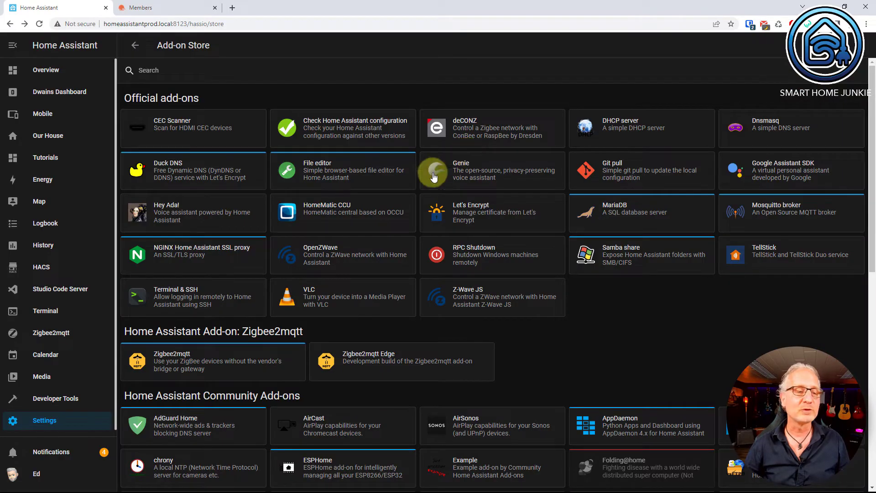
Open configuration.yaml in Studio Code Server and examine the include lines under Yaml file locations.
{"action": "left_click", "coordinate": [54, 290]}
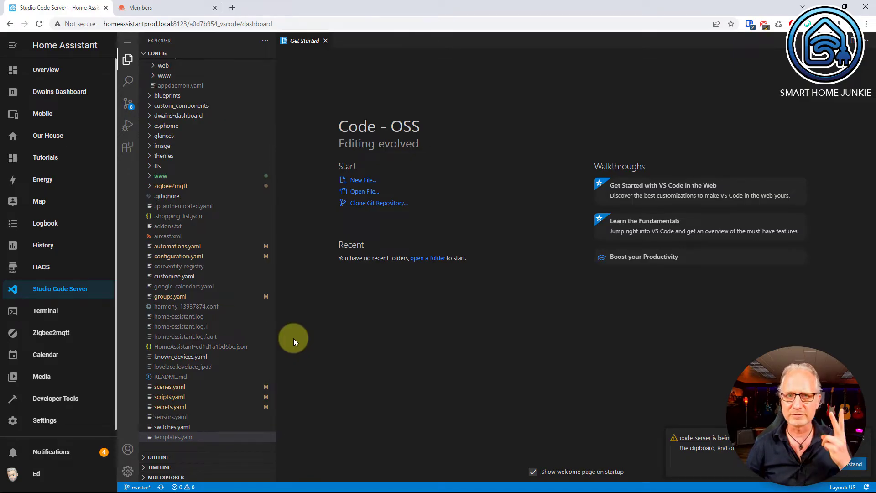
{"action": "left_click", "coordinate": [203, 257]}
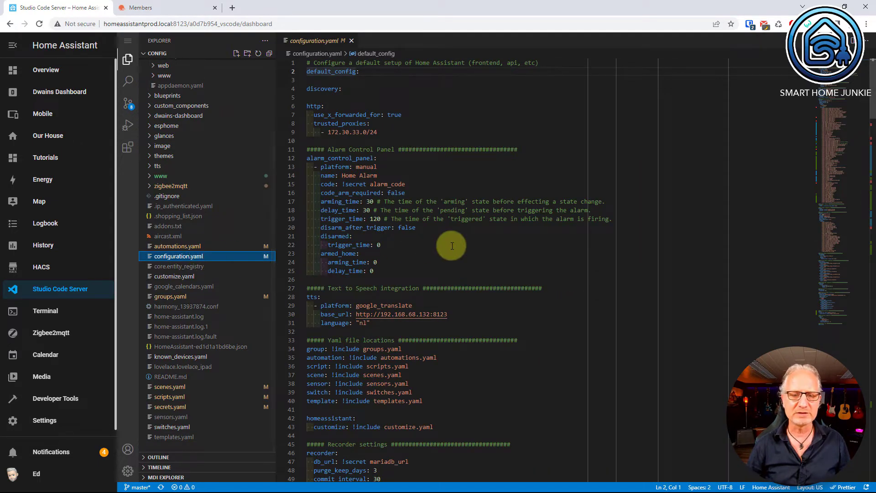
{"action": "scroll", "coordinate": [449, 245], "scroll_direction": "down", "scroll_amount": 5}
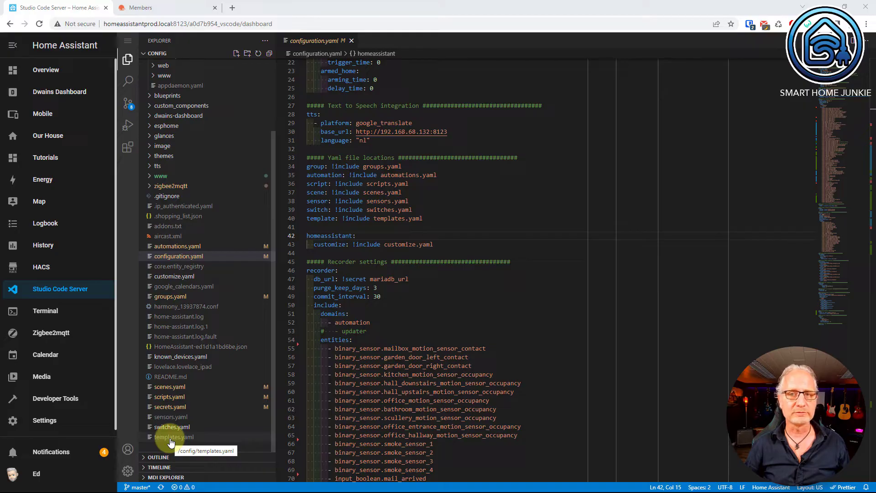
Open the System settings and locate the Restart option for Home Assistant.
{"action": "left_click", "coordinate": [44, 420]}
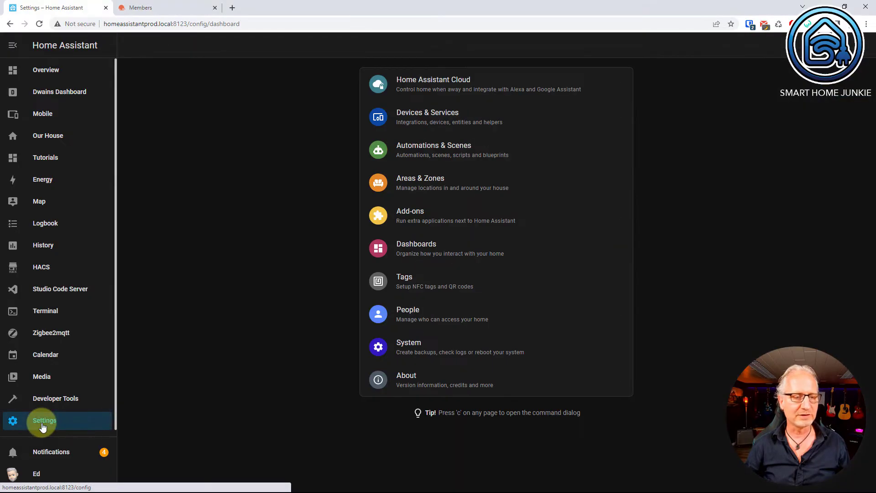
{"action": "left_click", "coordinate": [426, 347]}
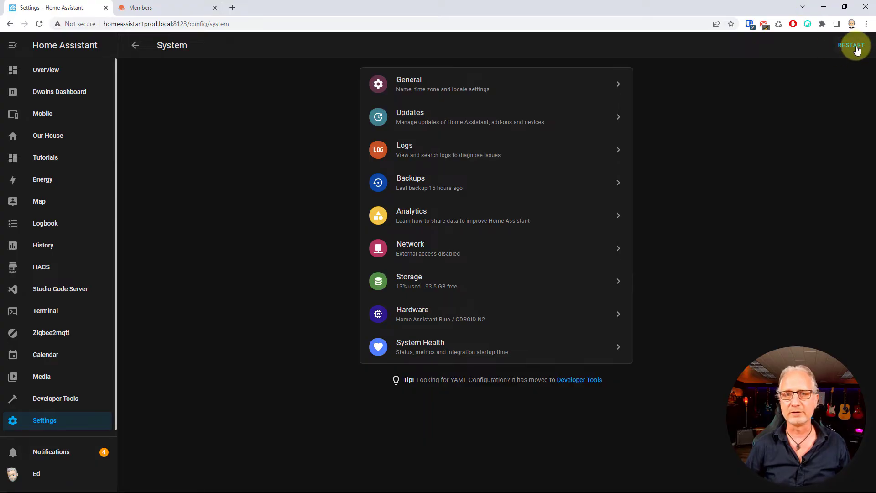
Open templates.yaml in Studio Code Server and collapse the file explorer to widen the editor.
{"action": "left_click", "coordinate": [63, 289]}
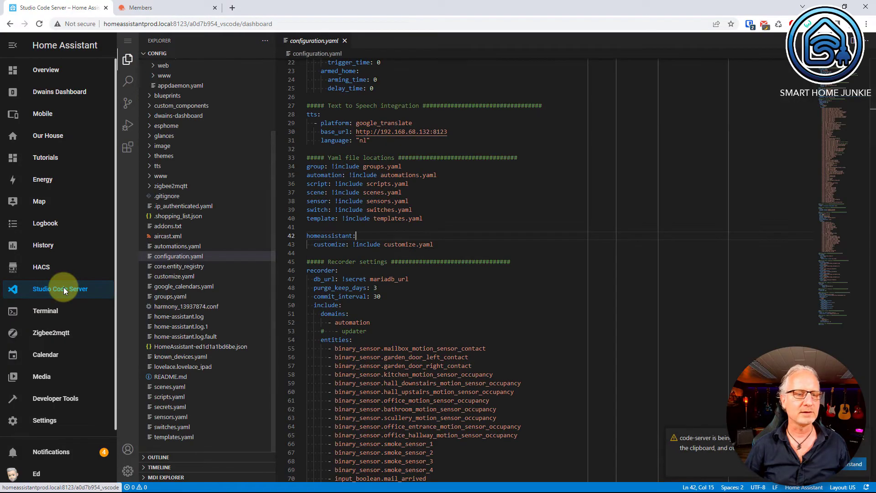
{"action": "left_click", "coordinate": [177, 437]}
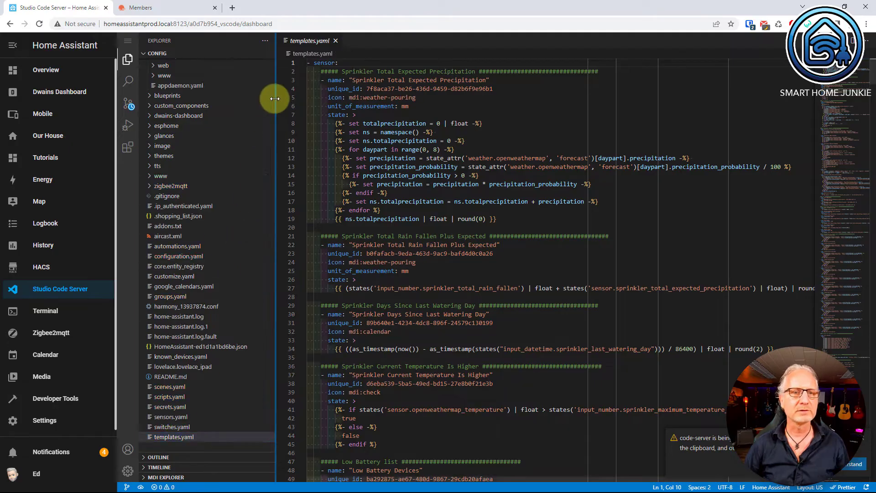
{"action": "left_click_drag", "start_coordinate": [275, 97], "coordinate": [141, 107]}
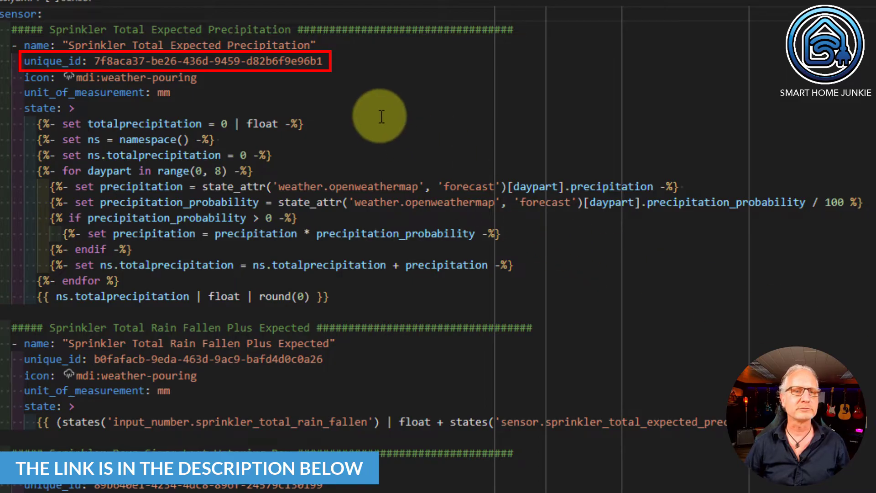
Look up the Generate UUID At Cursor command on the unique_id line of the Sprinkler Total Expected Precipitation sensor.
{"action": "left_click", "coordinate": [340, 61]}
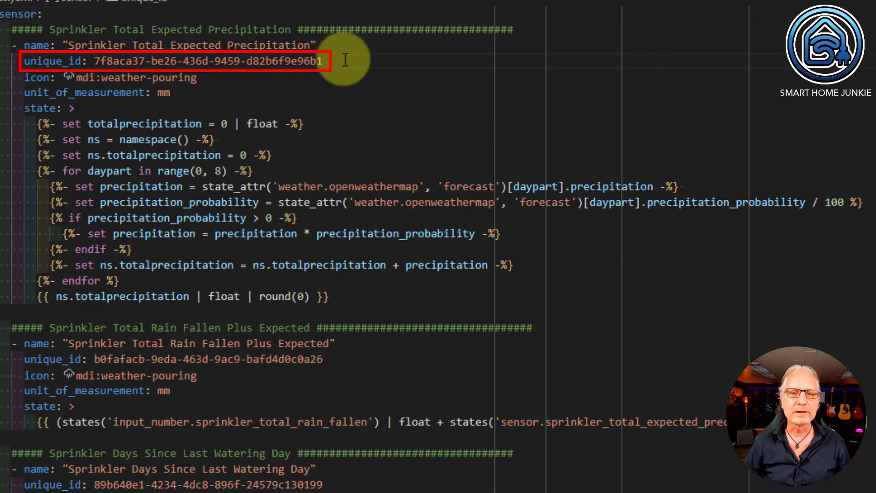
{"action": "right_click", "coordinate": [345, 62]}
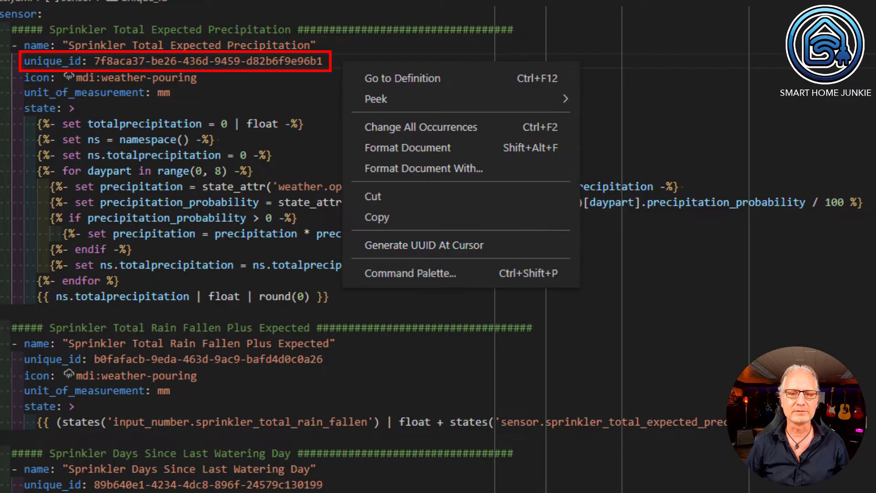
{"action": "key", "text": "Escape"}
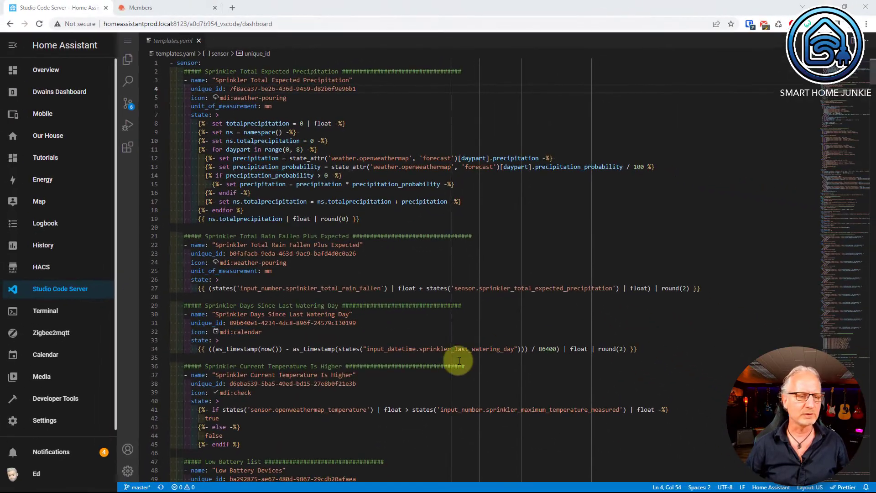
Open Developer Tools in a new tab and examine the forecast state attributes of the weather.openweathermap entity.
{"action": "left_click", "coordinate": [46, 398], "text": "ctrl"}
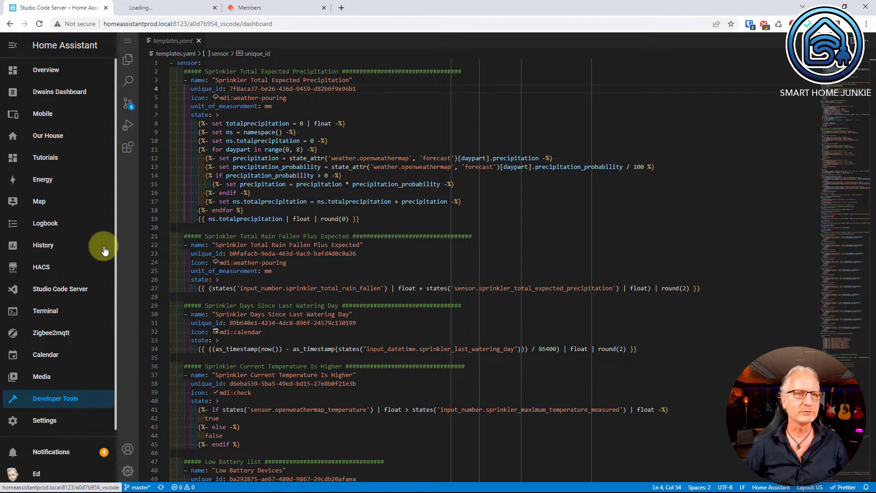
{"action": "left_click", "coordinate": [179, 12]}
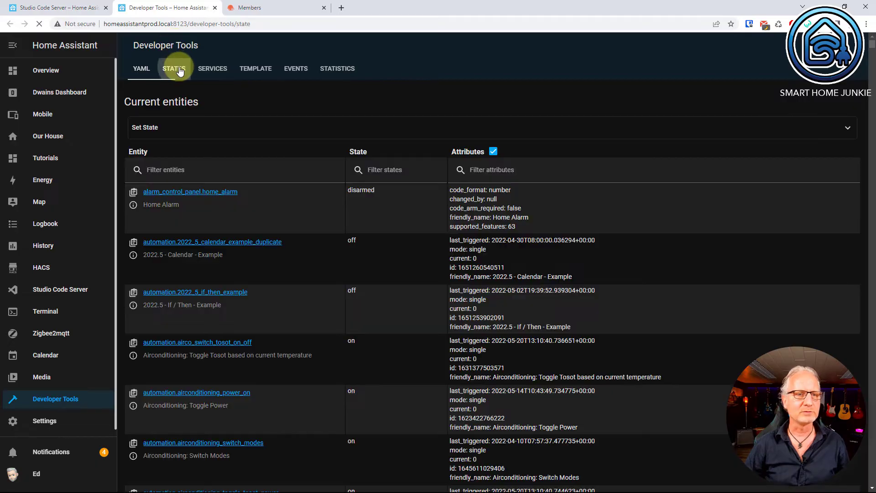
{"action": "left_click", "coordinate": [145, 128]}
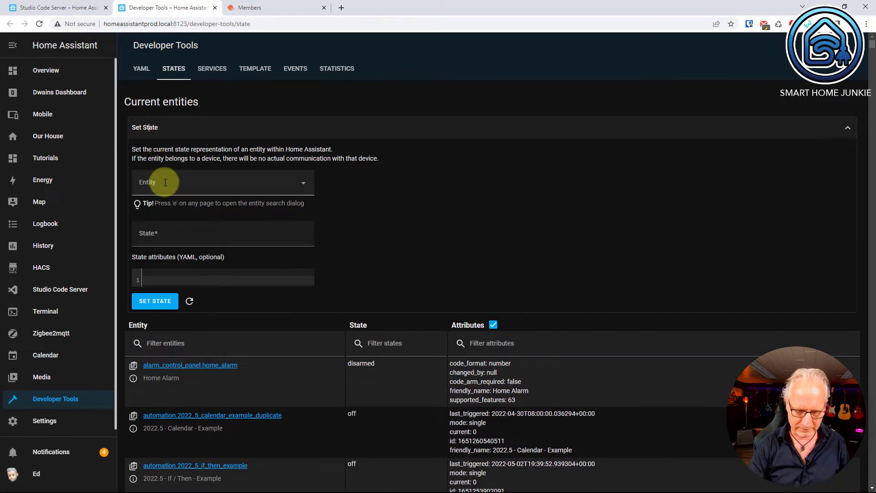
{"action": "left_click", "coordinate": [162, 183]}
{"action": "type", "text": "open"}
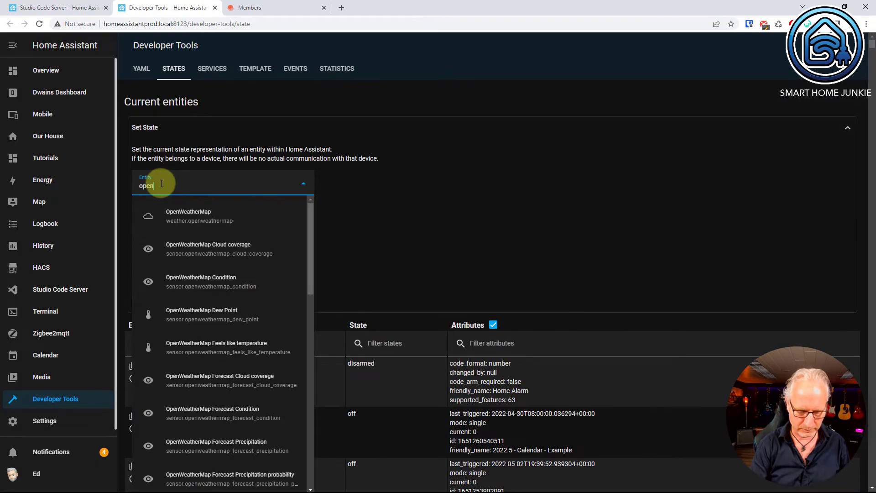
{"action": "type", "text": "weathermap"}
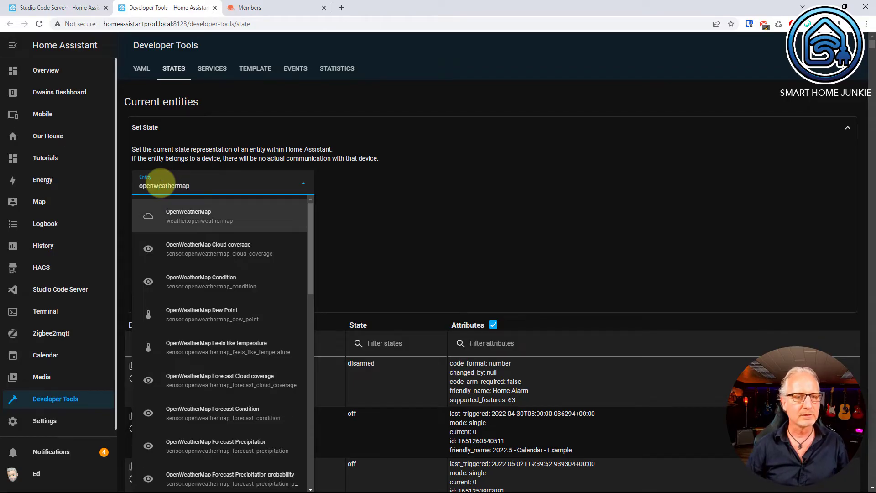
{"action": "left_click", "coordinate": [203, 218]}
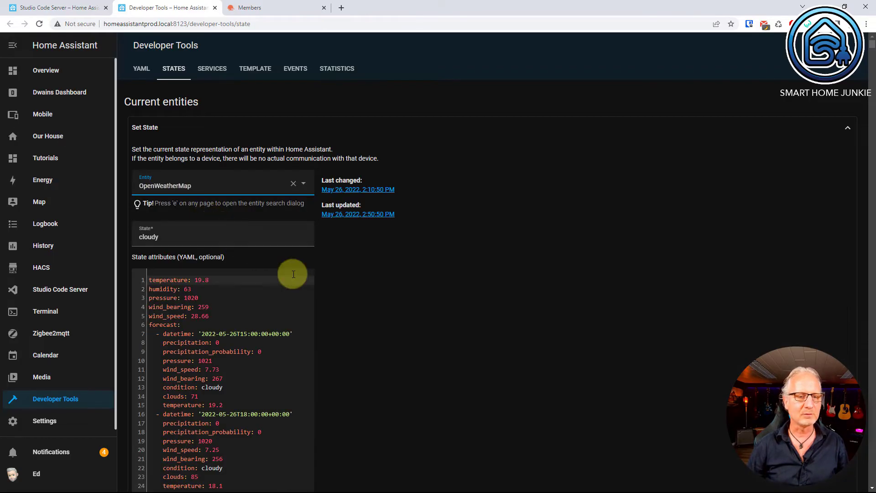
{"action": "scroll", "coordinate": [341, 299], "scroll_direction": "down", "scroll_amount": 3}
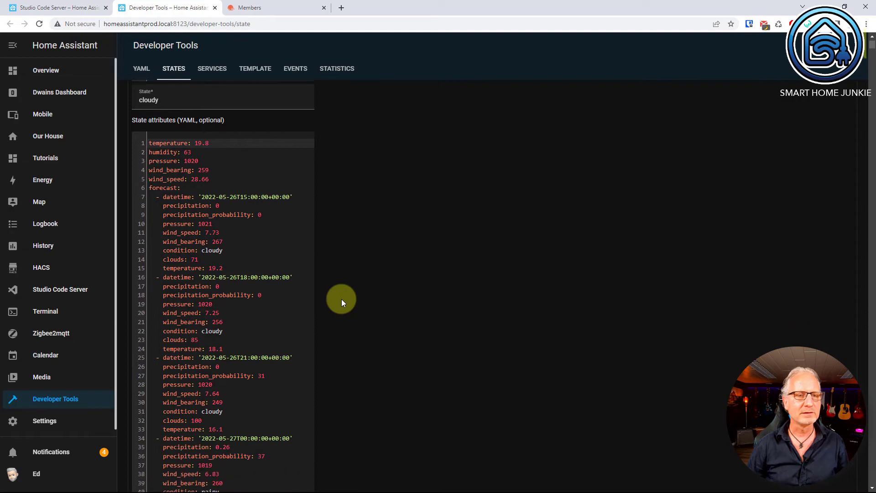
{"action": "scroll", "coordinate": [340, 298], "scroll_direction": "down", "scroll_amount": 1}
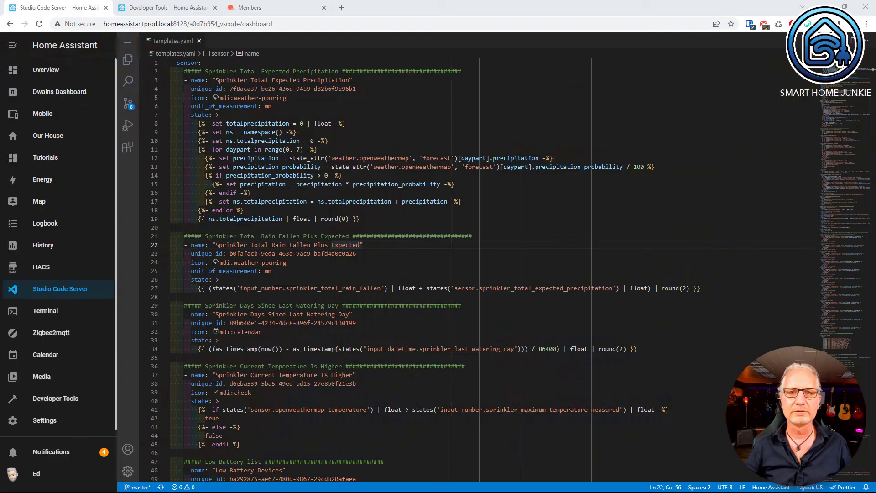
Run the Home Assistant: Reload Template Entities command from within templates.yaml in Studio Code Server.
{"action": "left_click", "coordinate": [659, 219]}
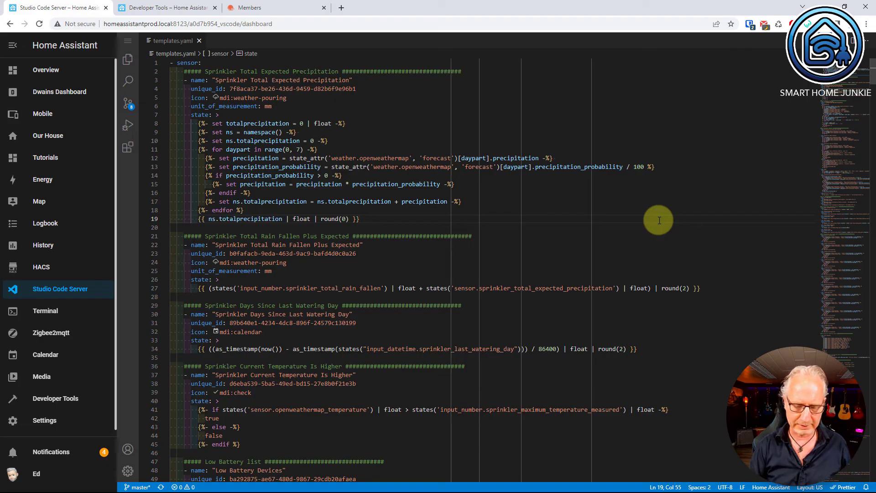
{"action": "key", "text": "ctrl+shift+p"}
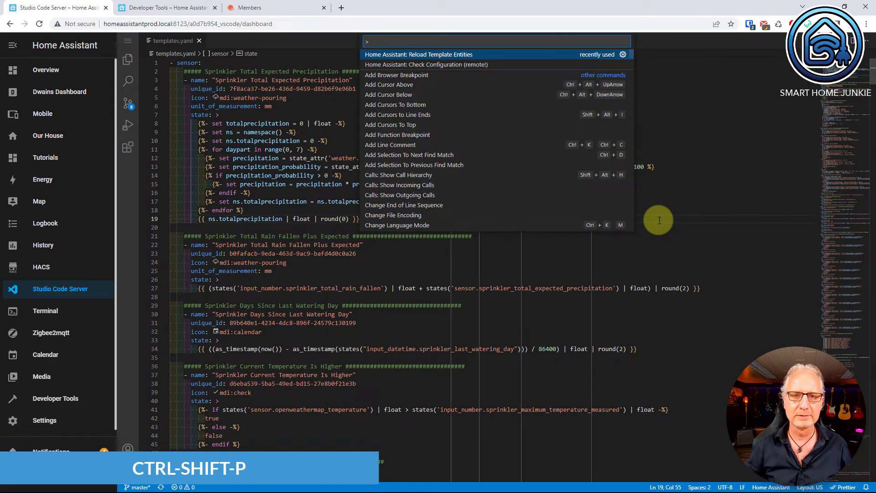
{"action": "type", "text": "reload tem"}
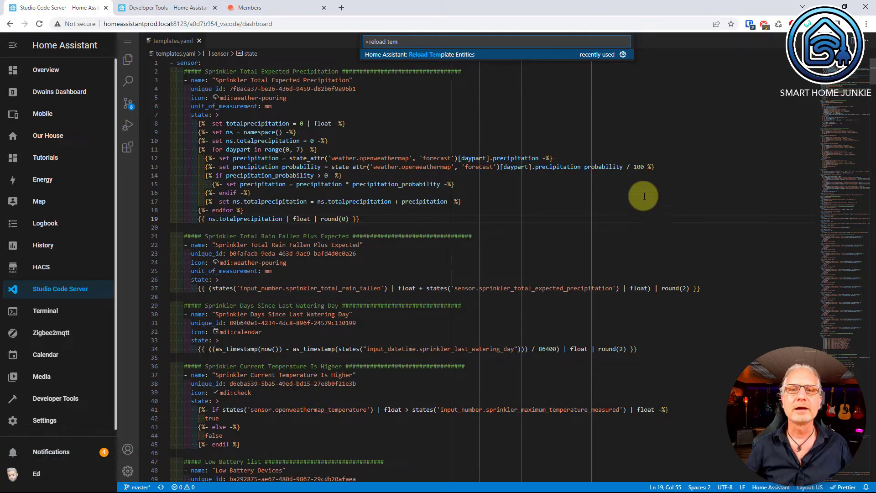
{"action": "left_click", "coordinate": [451, 59]}
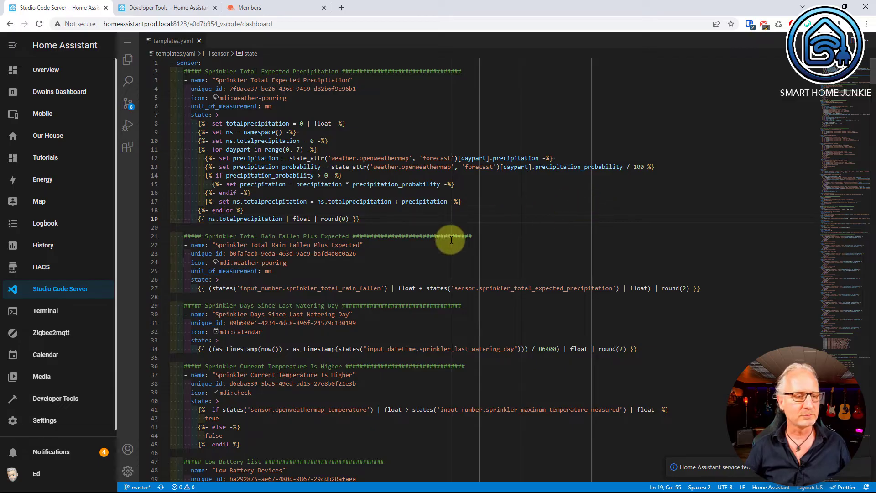
Reload the template entities through the YAML configuration reloading options in Developer Tools.
{"action": "left_click", "coordinate": [53, 407]}
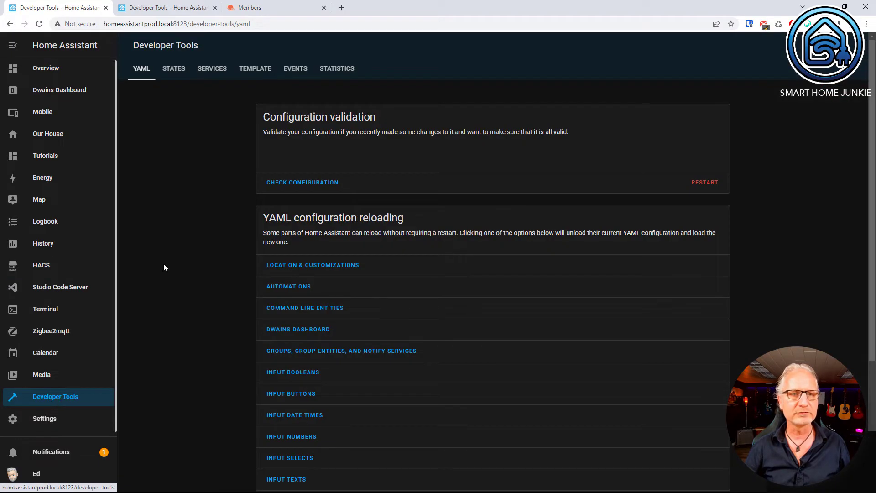
{"action": "left_click", "coordinate": [139, 75]}
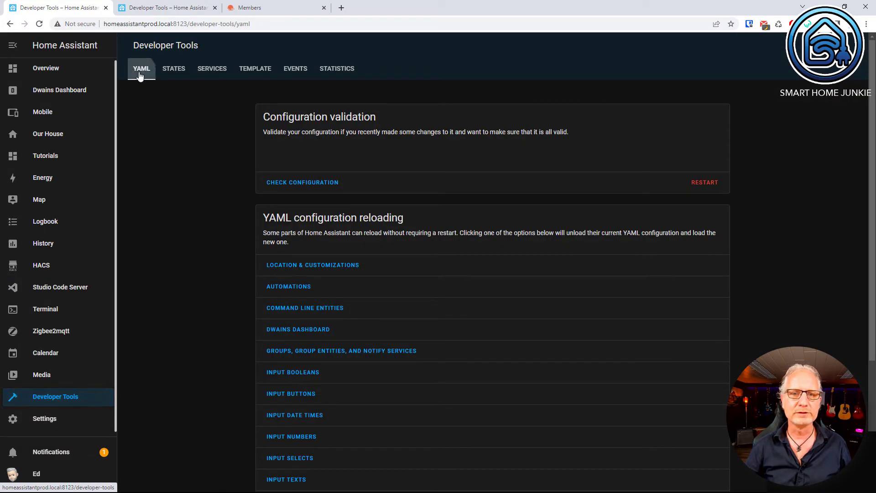
{"action": "scroll", "coordinate": [375, 287], "scroll_direction": "down", "scroll_amount": 4}
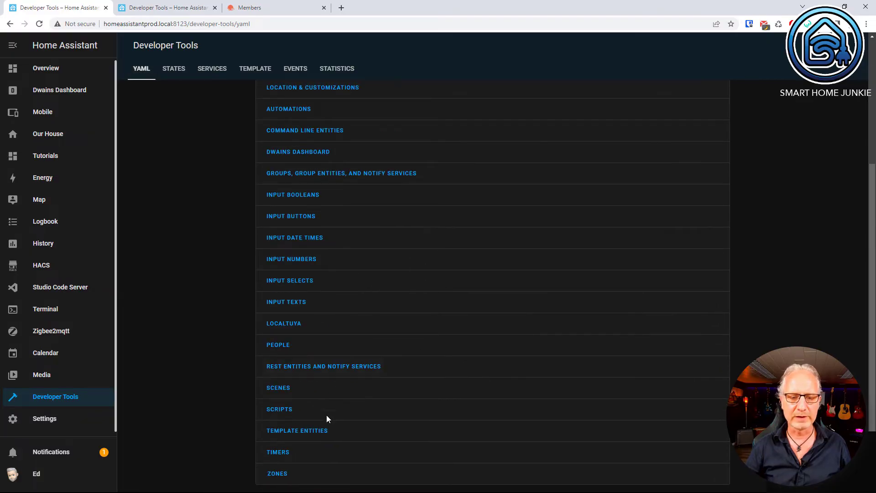
{"action": "left_click", "coordinate": [298, 432]}
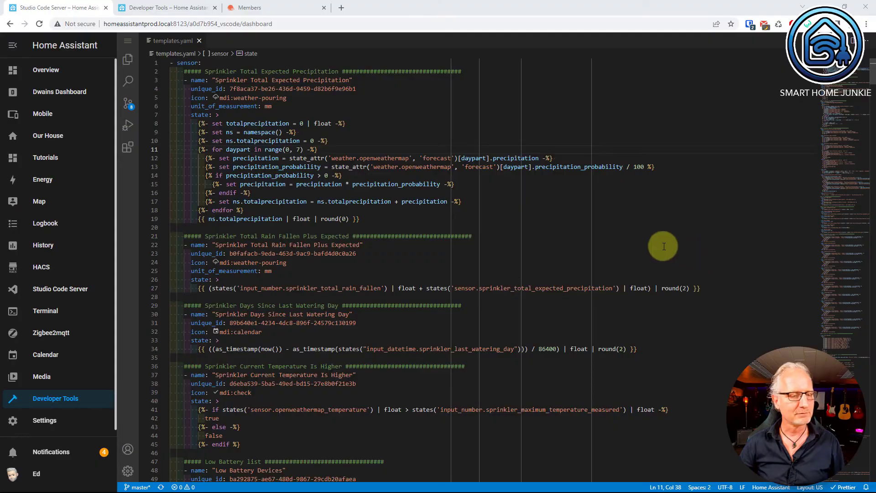
Open the automations overview in Settings and search it for "Sprinkler:".
{"action": "left_click", "coordinate": [32, 422]}
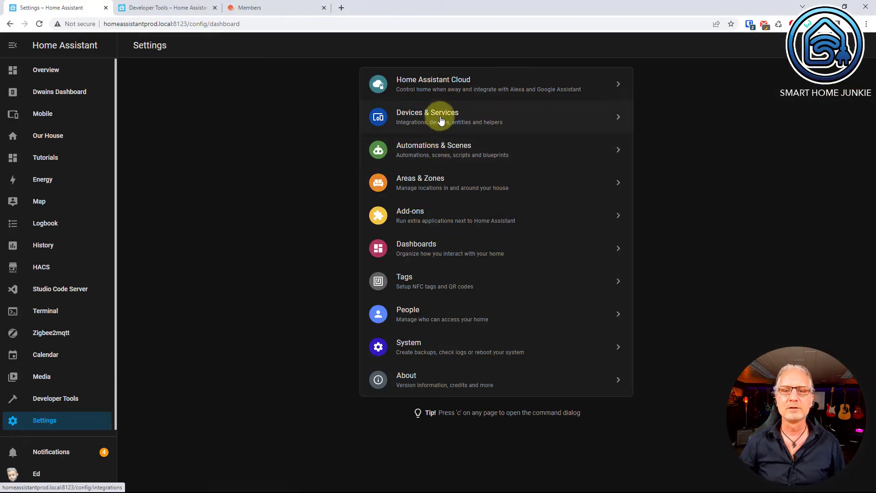
{"action": "left_click", "coordinate": [436, 156]}
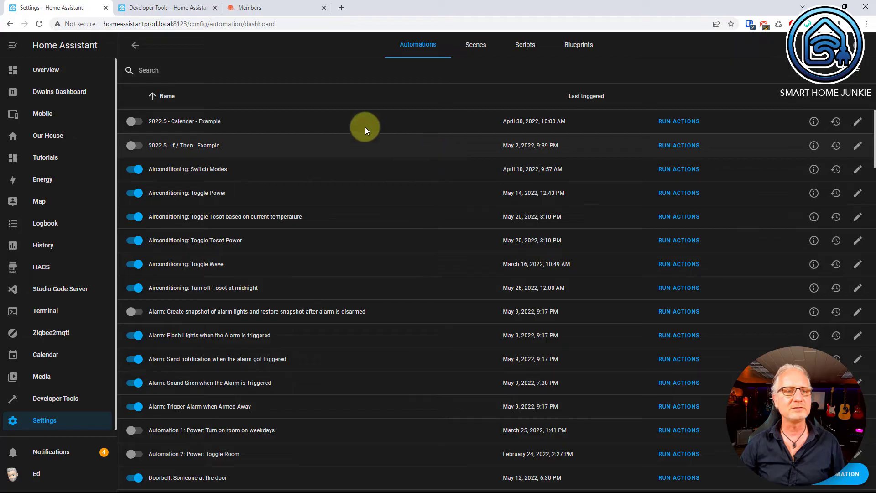
{"action": "left_click", "coordinate": [189, 78]}
{"action": "type", "text": "Sprin"}
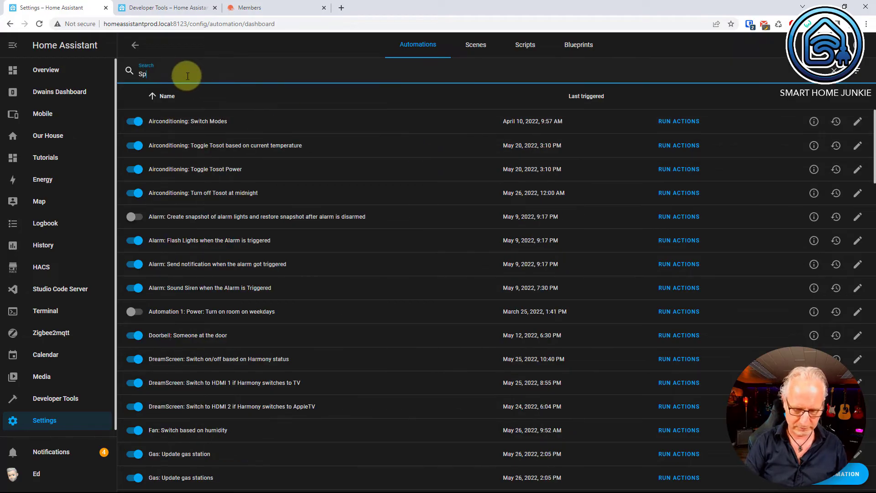
{"action": "type", "text": "kler:"}
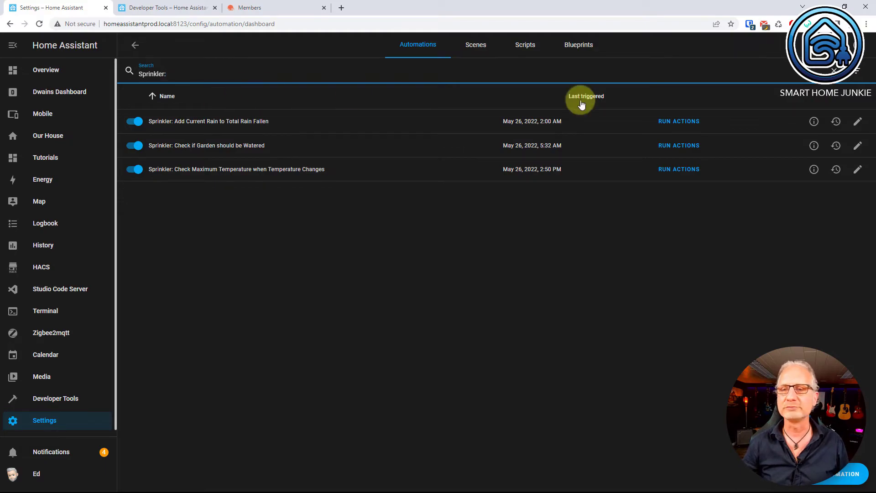
Open the automation "Sprinkler: Add Current Rain to Total Rain Fallen" and examine its triggers and conditions.
{"action": "left_click", "coordinate": [858, 122]}
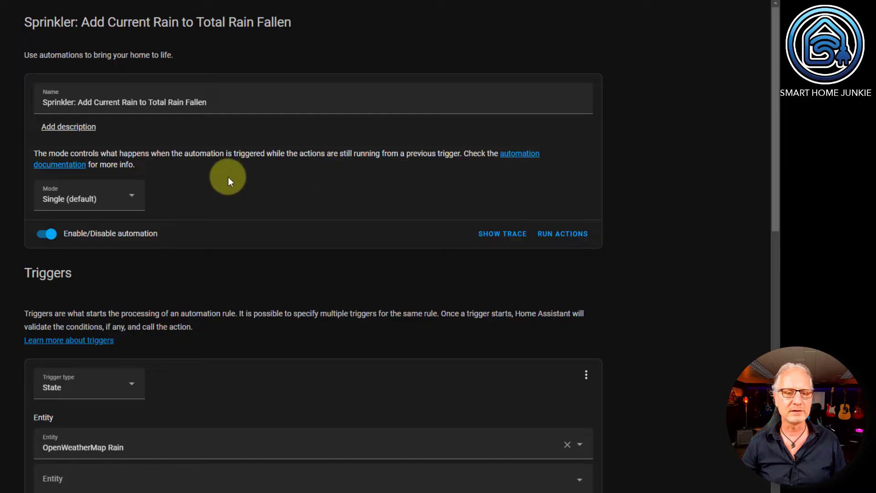
{"action": "scroll", "coordinate": [229, 181], "scroll_direction": "down", "scroll_amount": 5}
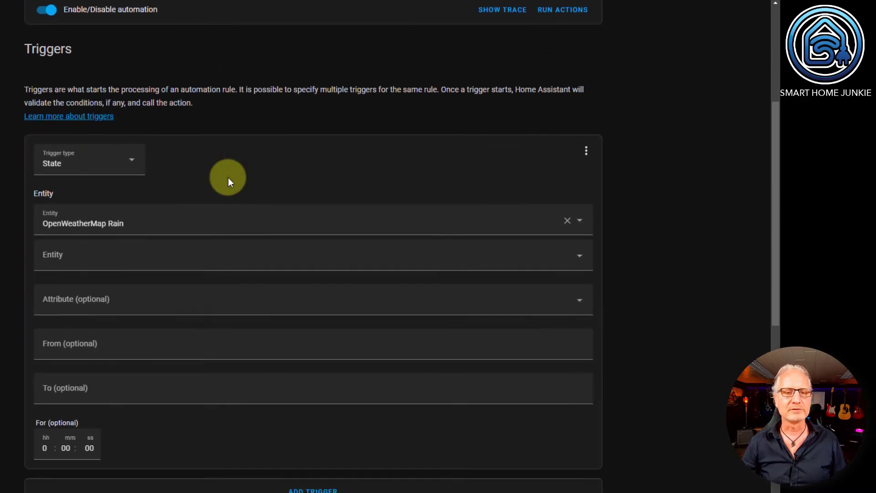
{"action": "scroll", "coordinate": [228, 177], "scroll_direction": "down", "scroll_amount": 1}
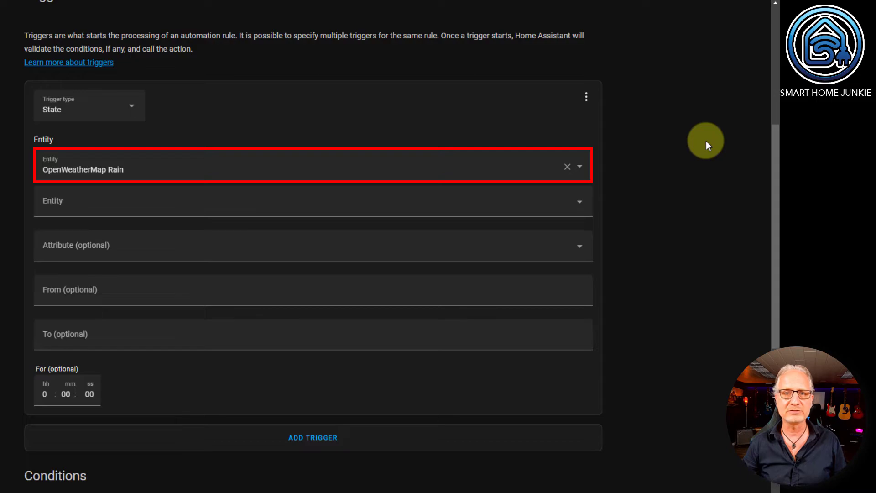
{"action": "scroll", "coordinate": [705, 140], "scroll_direction": "down", "scroll_amount": 6}
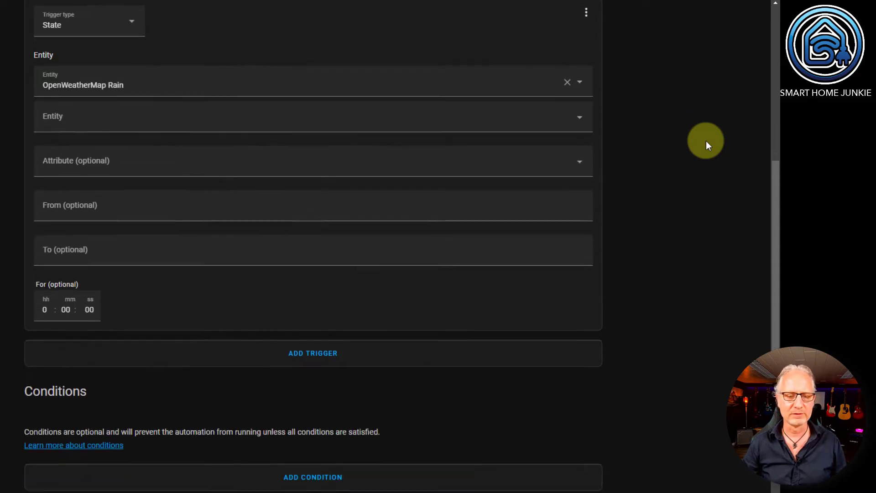
{"action": "scroll", "coordinate": [705, 141], "scroll_direction": "down", "scroll_amount": 2}
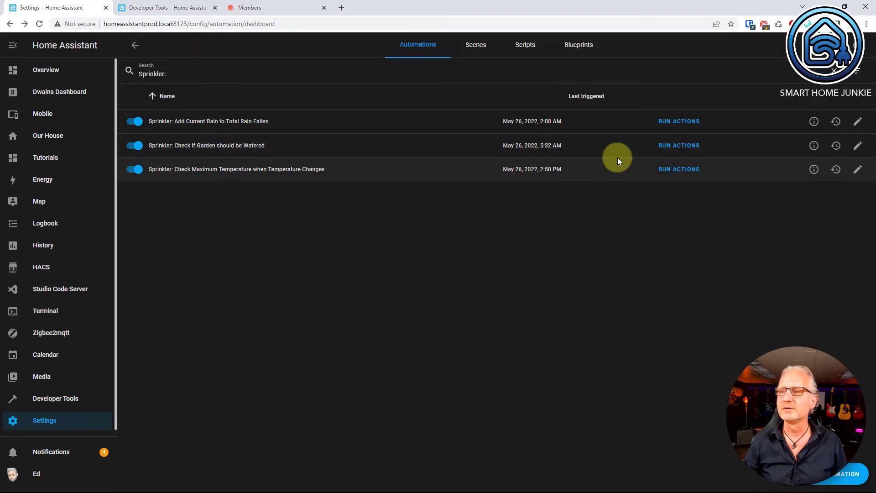
Open the automation "Sprinkler: Check if Garden should be Watered" and examine its mode, triggers and conditions.
{"action": "left_click", "coordinate": [856, 146]}
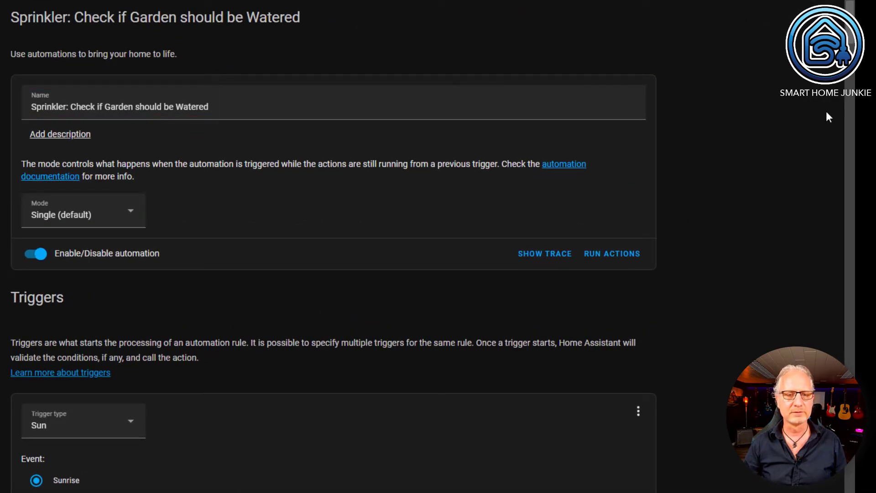
{"action": "scroll", "coordinate": [826, 112], "scroll_direction": "down", "scroll_amount": 5}
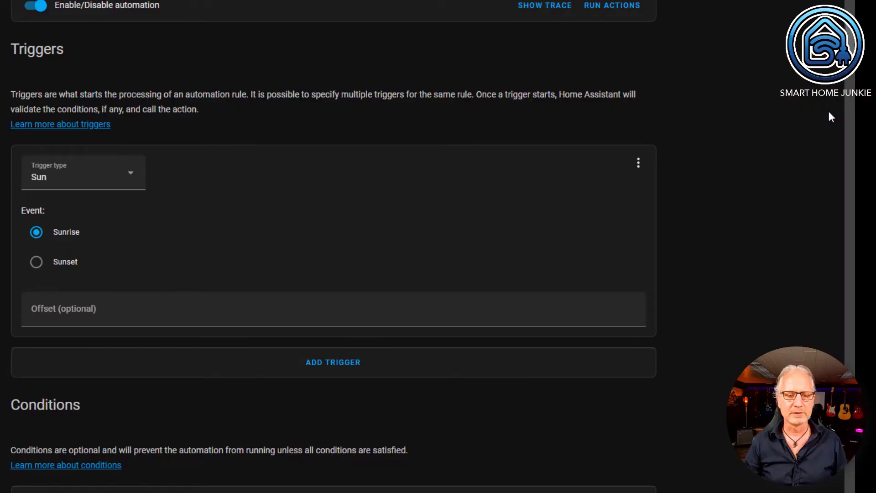
{"action": "scroll", "coordinate": [829, 112], "scroll_direction": "down", "scroll_amount": 8}
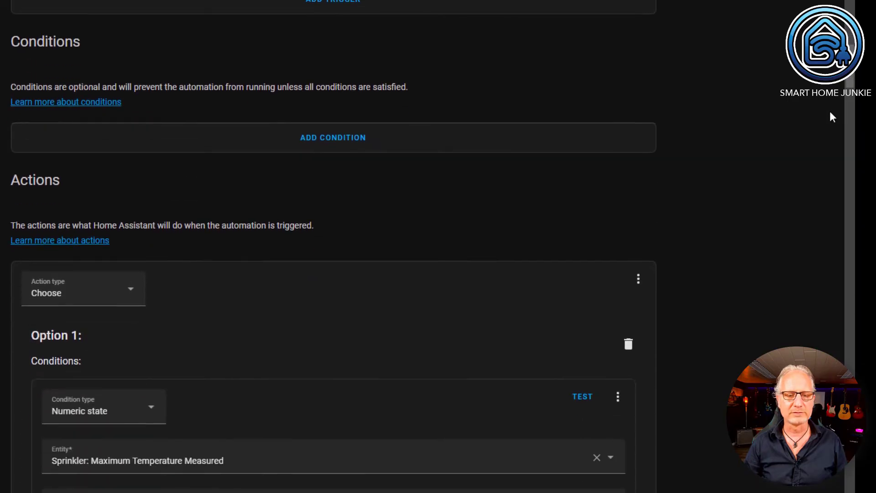
Examine the temperature and rain conditions of Option 1 in the Choose action, along with its watering actions.
{"action": "scroll", "coordinate": [830, 112], "scroll_direction": "down", "scroll_amount": 4}
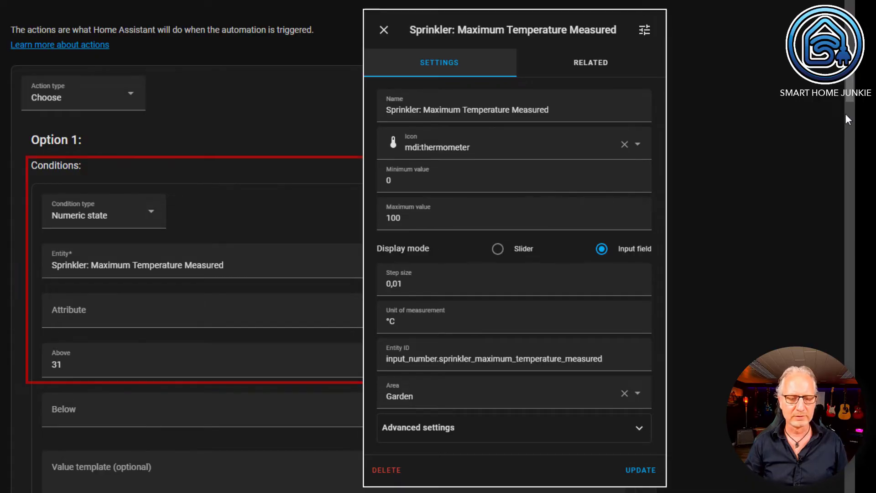
{"action": "scroll", "coordinate": [845, 113], "scroll_direction": "down", "scroll_amount": 6}
{"action": "scroll", "coordinate": [848, 115], "scroll_direction": "down", "scroll_amount": 3}
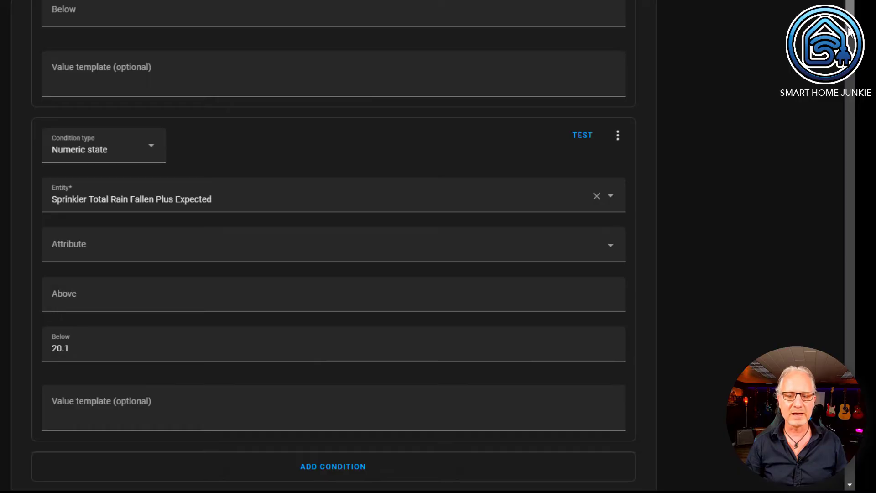
{"action": "scroll", "coordinate": [333, 246], "scroll_direction": "down", "scroll_amount": 2}
{"action": "scroll", "coordinate": [851, 43], "scroll_direction": "down", "scroll_amount": 5}
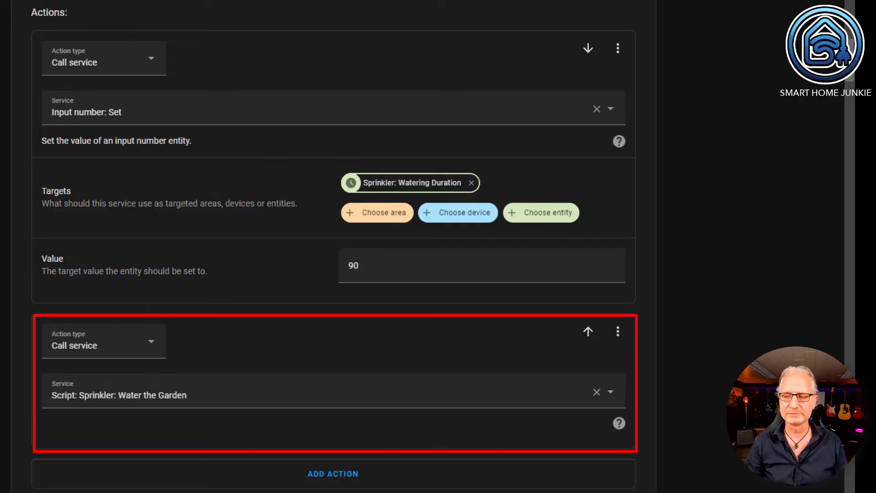
{"action": "scroll", "coordinate": [809, 81], "scroll_direction": "down", "scroll_amount": 1}
Examine Option 2's conditions on days since watering, maximum temperature and total rain, plus its watering duration and script actions.
{"action": "scroll", "coordinate": [808, 80], "scroll_direction": "down", "scroll_amount": 10}
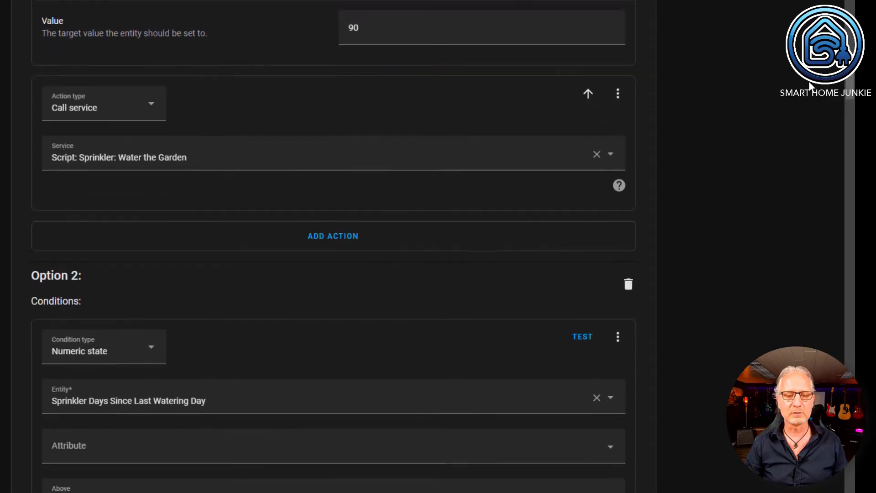
{"action": "scroll", "coordinate": [808, 89], "scroll_direction": "up", "scroll_amount": 2}
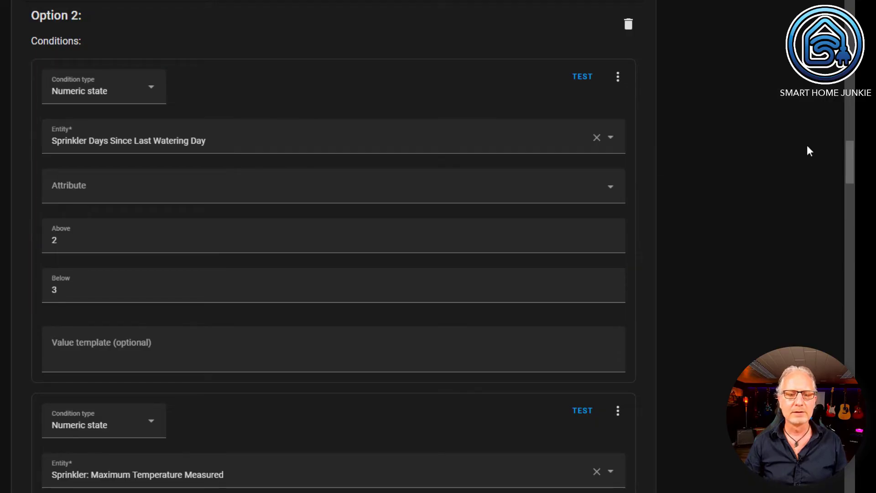
{"action": "scroll", "coordinate": [808, 147], "scroll_direction": "down", "scroll_amount": 5}
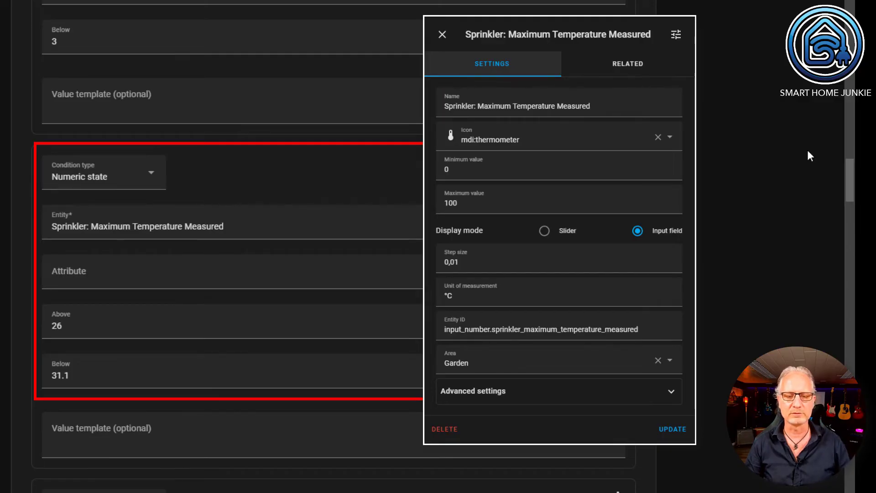
{"action": "scroll", "coordinate": [810, 155], "scroll_direction": "down", "scroll_amount": 8}
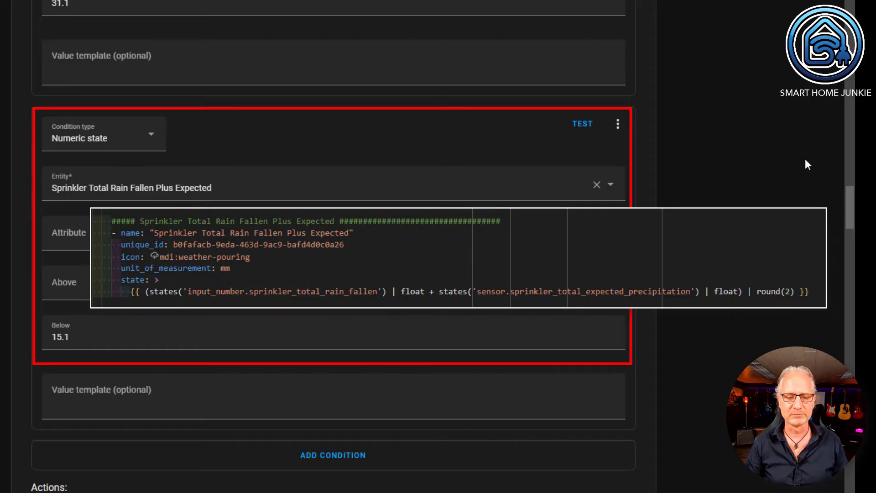
{"action": "scroll", "coordinate": [805, 164], "scroll_direction": "down", "scroll_amount": 7}
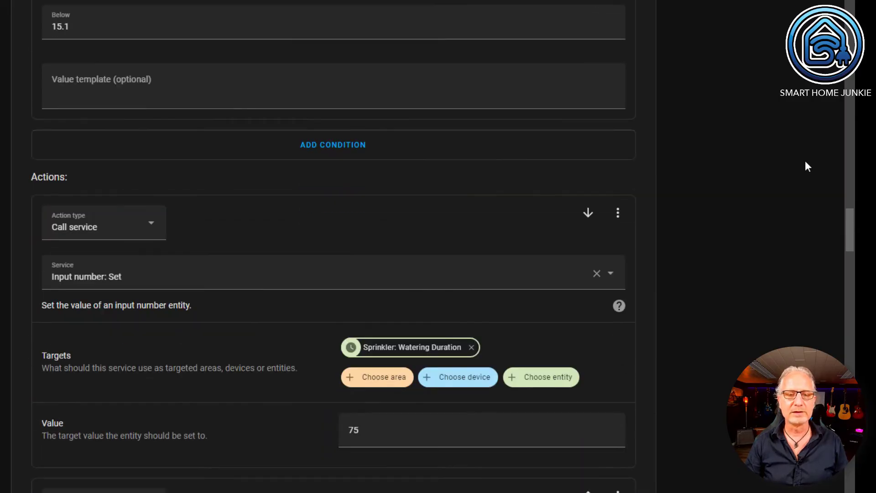
{"action": "scroll", "coordinate": [806, 162], "scroll_direction": "down", "scroll_amount": 3}
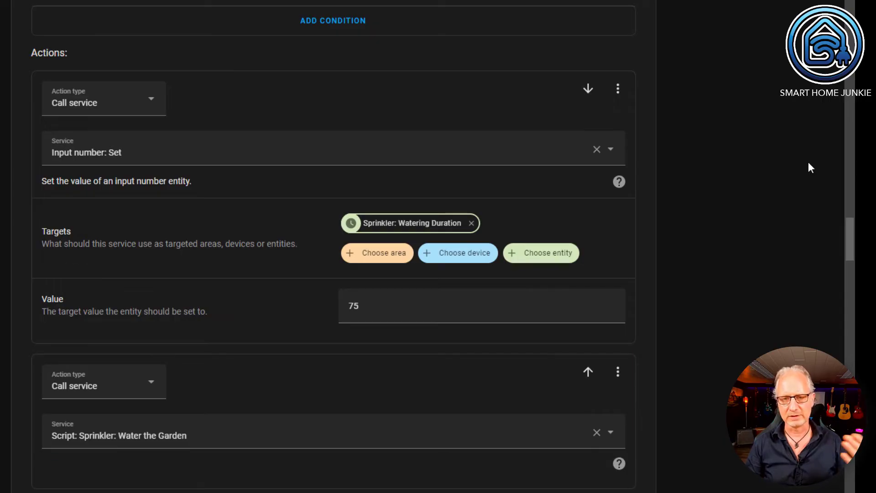
Examine the conditions of Option 3 and the actions that set the watering duration and water the garden.
{"action": "scroll", "coordinate": [809, 164], "scroll_direction": "down", "scroll_amount": 10}
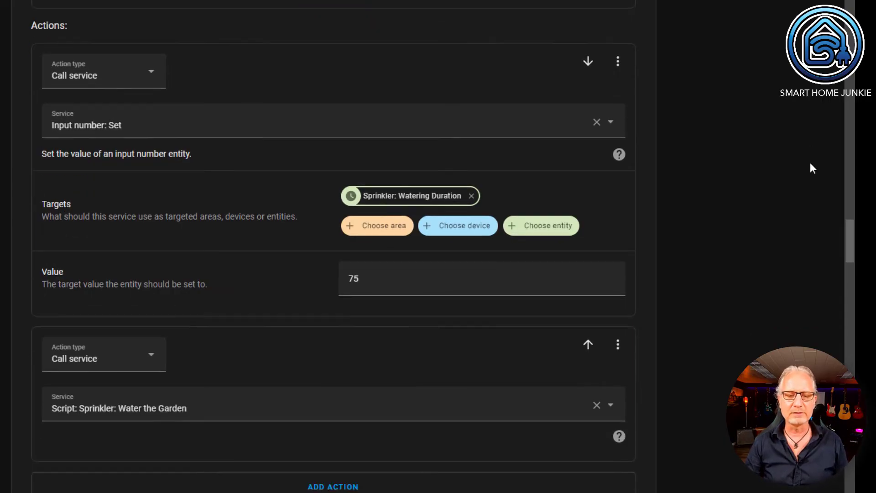
{"action": "scroll", "coordinate": [811, 192], "scroll_direction": "down", "scroll_amount": 1}
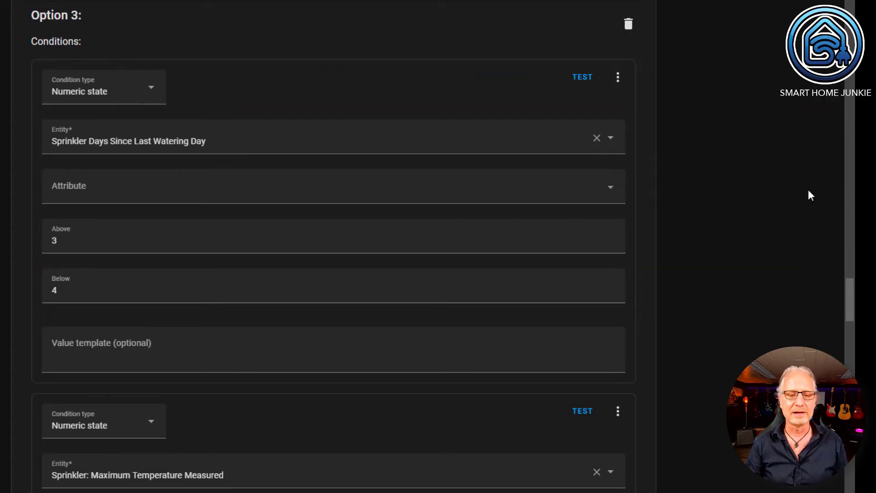
{"action": "scroll", "coordinate": [787, 213], "scroll_direction": "down", "scroll_amount": 8}
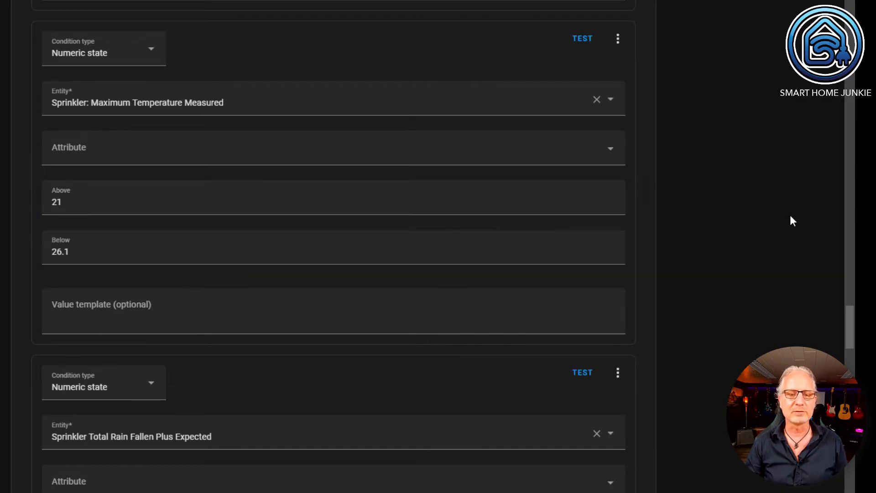
{"action": "scroll", "coordinate": [791, 216], "scroll_direction": "down", "scroll_amount": 7}
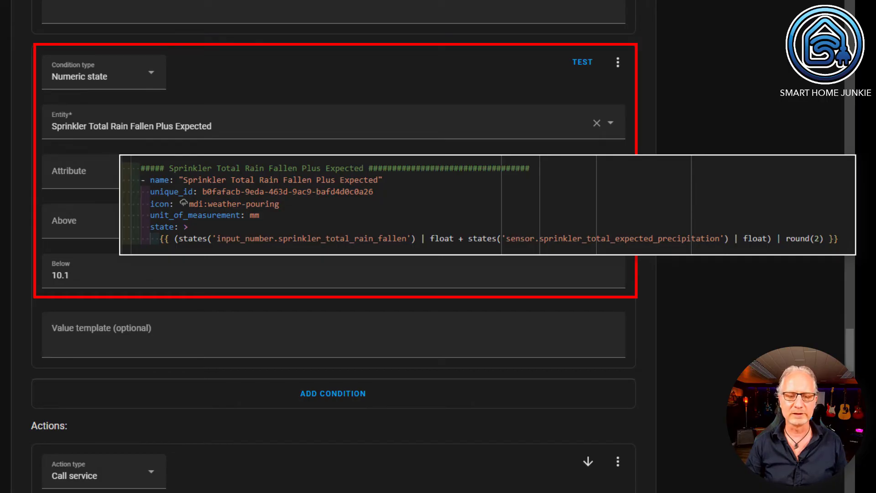
{"action": "scroll", "coordinate": [793, 215], "scroll_direction": "down", "scroll_amount": 8}
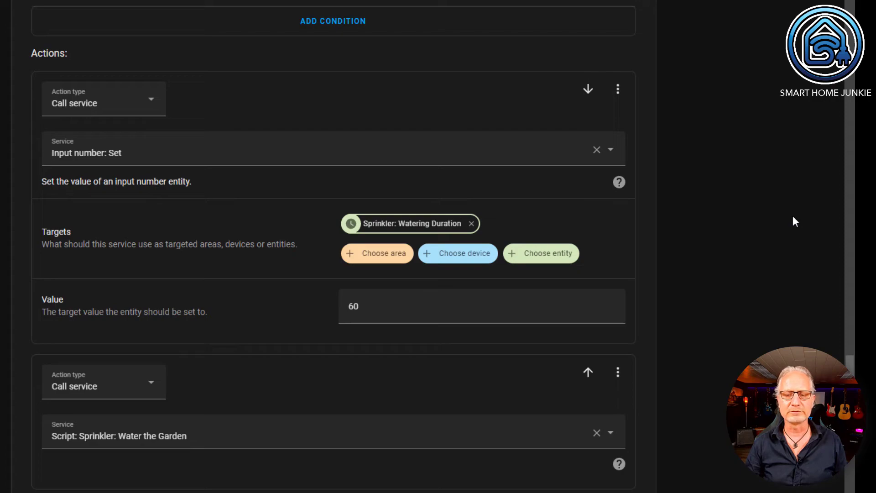
Review Option 4's numeric state conditions and its Input number: Set and Water the Garden actions.
{"action": "scroll", "coordinate": [793, 216], "scroll_direction": "down", "scroll_amount": 8}
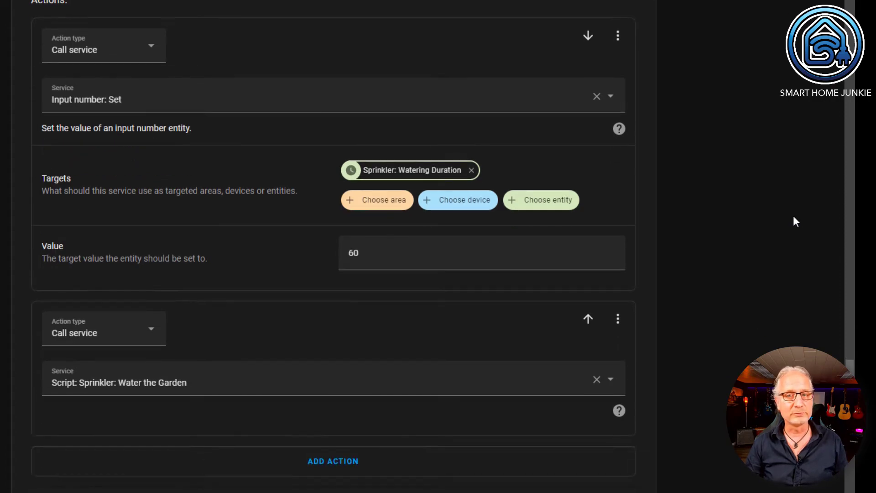
{"action": "scroll", "coordinate": [793, 218], "scroll_direction": "down", "scroll_amount": 1}
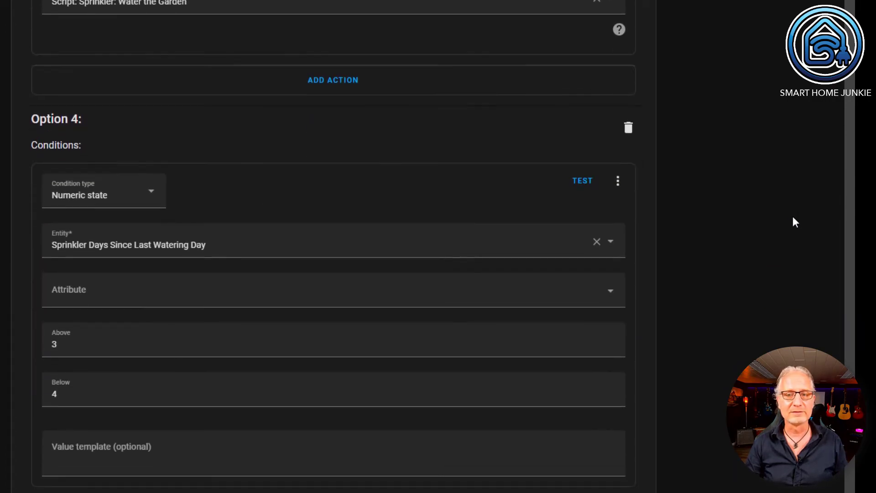
{"action": "scroll", "coordinate": [793, 217], "scroll_direction": "down", "scroll_amount": 1}
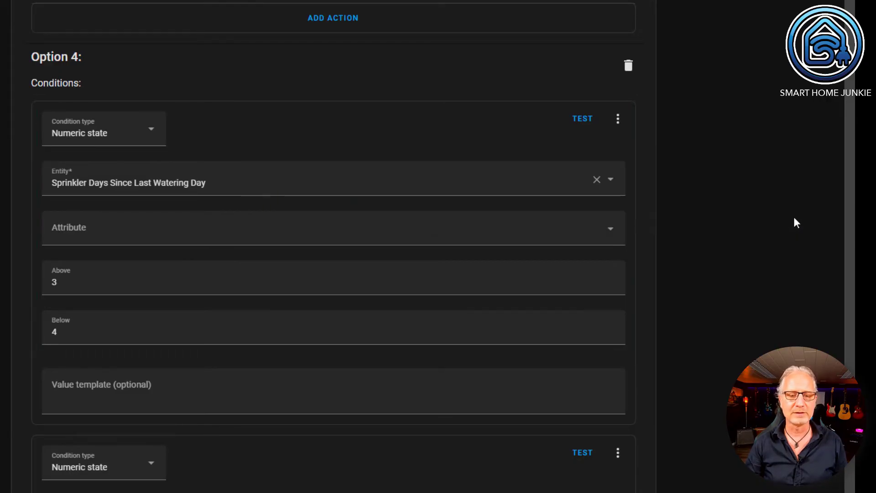
{"action": "scroll", "coordinate": [794, 218], "scroll_direction": "down", "scroll_amount": 7}
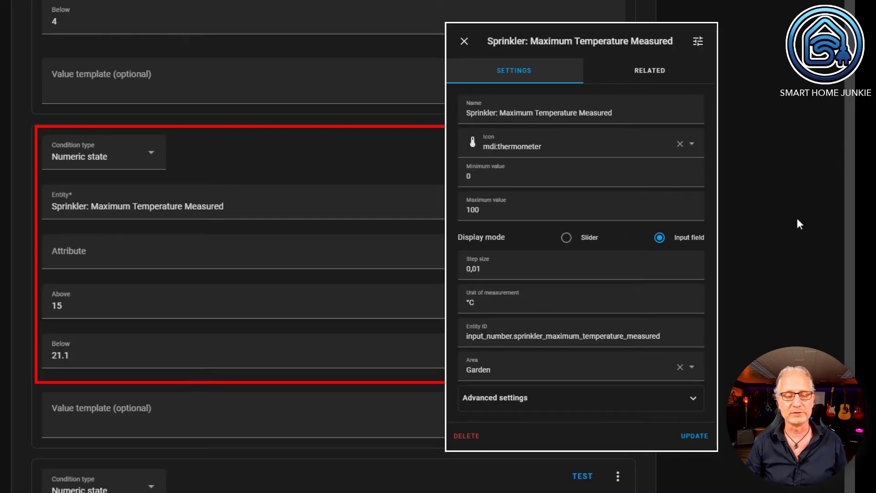
{"action": "scroll", "coordinate": [797, 218], "scroll_direction": "down", "scroll_amount": 8}
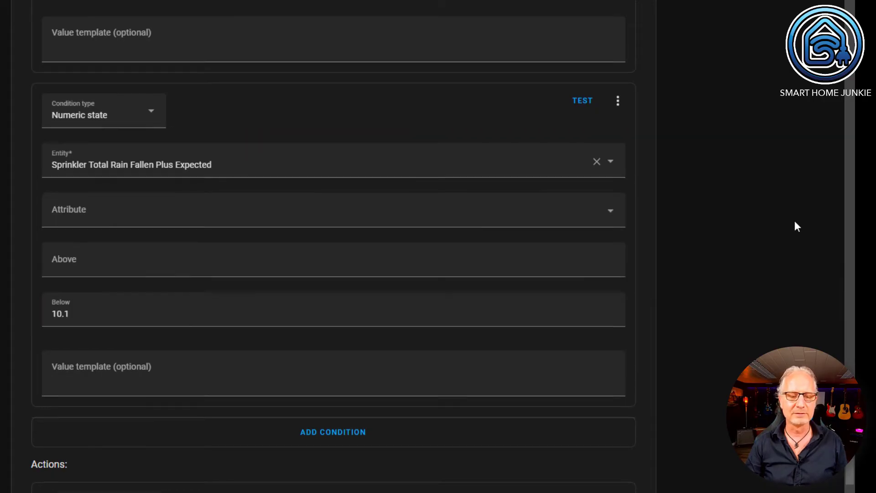
{"action": "scroll", "coordinate": [795, 220], "scroll_direction": "down", "scroll_amount": 8}
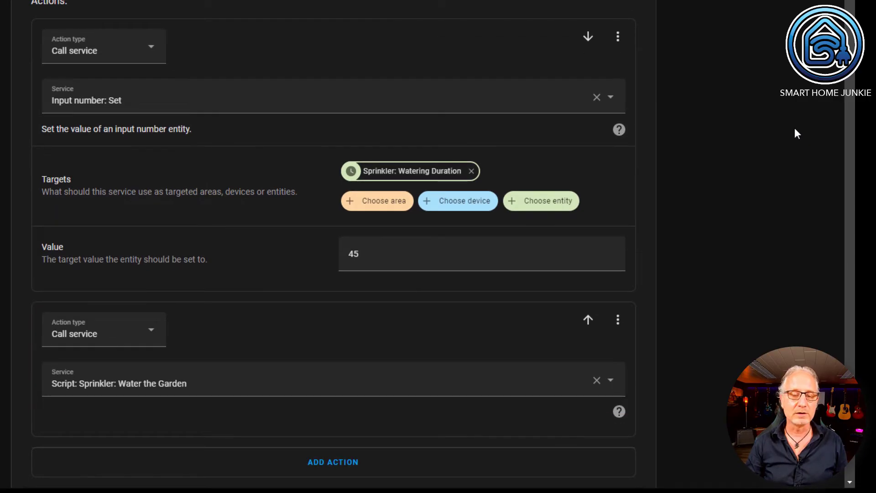
Examine Option 5's condition on days since the last watering day and the script its action calls.
{"action": "scroll", "coordinate": [797, 133], "scroll_direction": "down", "scroll_amount": 6}
{"action": "scroll", "coordinate": [798, 150], "scroll_direction": "down", "scroll_amount": 4}
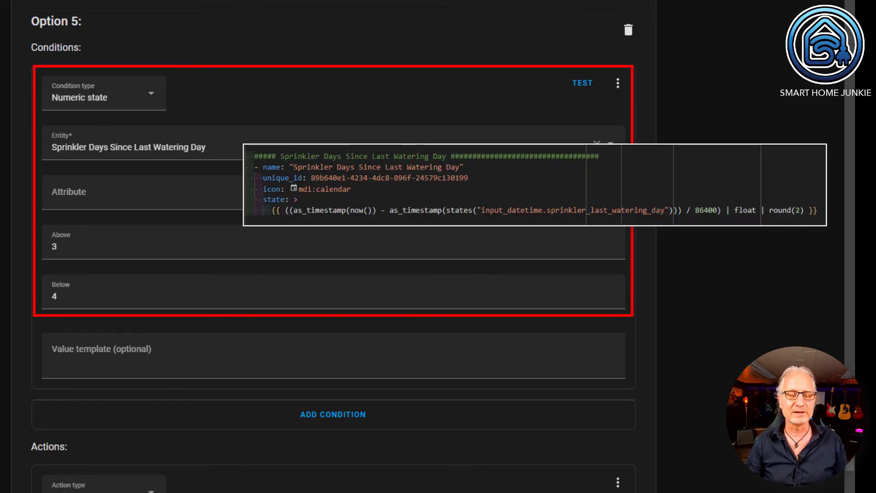
{"action": "scroll", "coordinate": [794, 152], "scroll_direction": "down", "scroll_amount": 7}
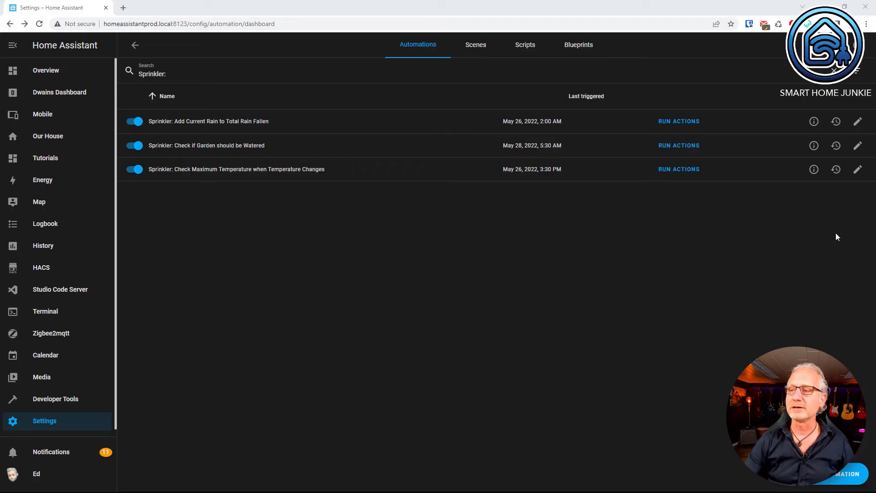
Open the automation "Sprinkler: Check Maximum Temperature when Temperature Changes" and examine its trigger, condition and actions.
{"action": "left_click", "coordinate": [858, 169]}
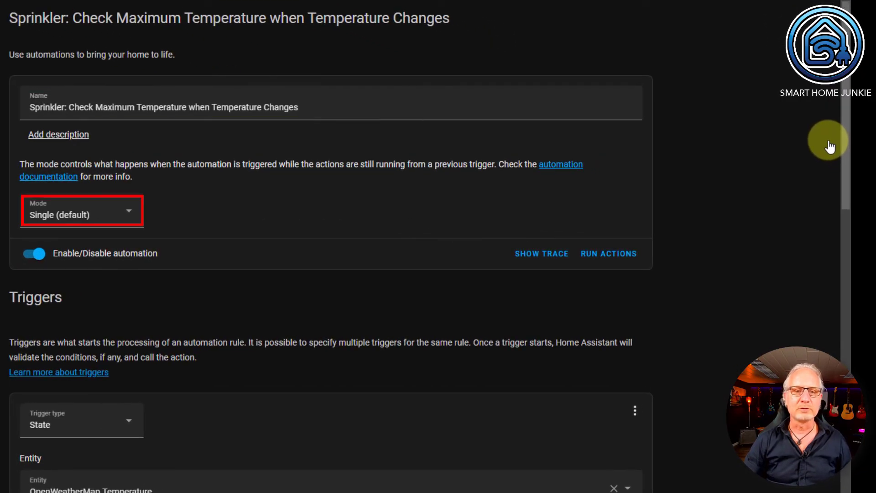
{"action": "scroll", "coordinate": [762, 242], "scroll_direction": "down", "scroll_amount": 4}
{"action": "scroll", "coordinate": [761, 241], "scroll_direction": "down", "scroll_amount": 2}
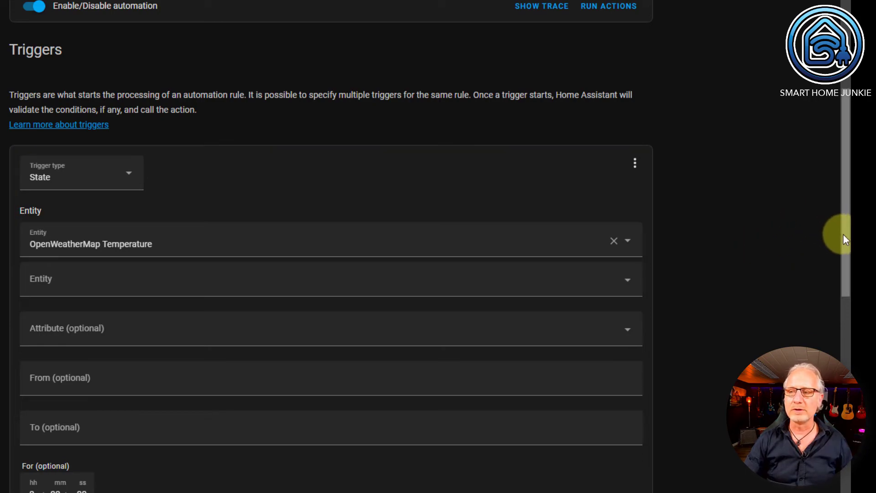
{"action": "left_click_drag", "start_coordinate": [843, 234], "coordinate": [843, 421]}
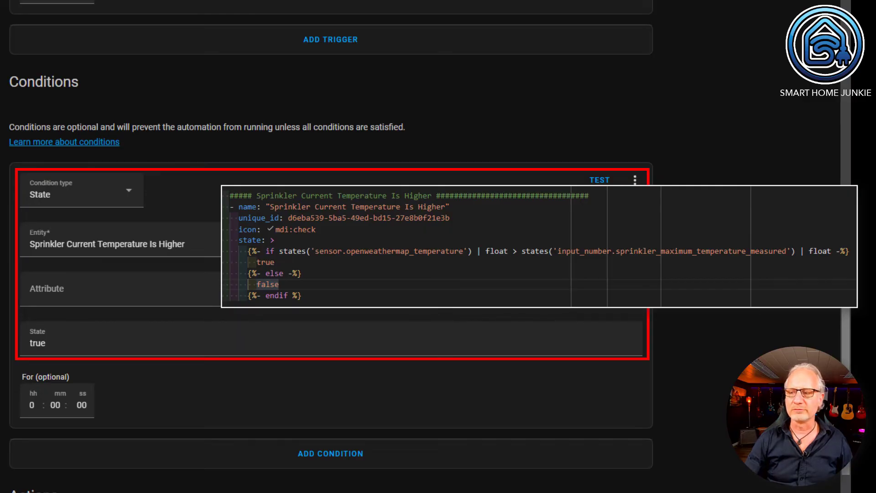
{"action": "scroll", "coordinate": [330, 247], "scroll_direction": "down", "scroll_amount": 6}
{"action": "scroll", "coordinate": [330, 246], "scroll_direction": "down", "scroll_amount": 2}
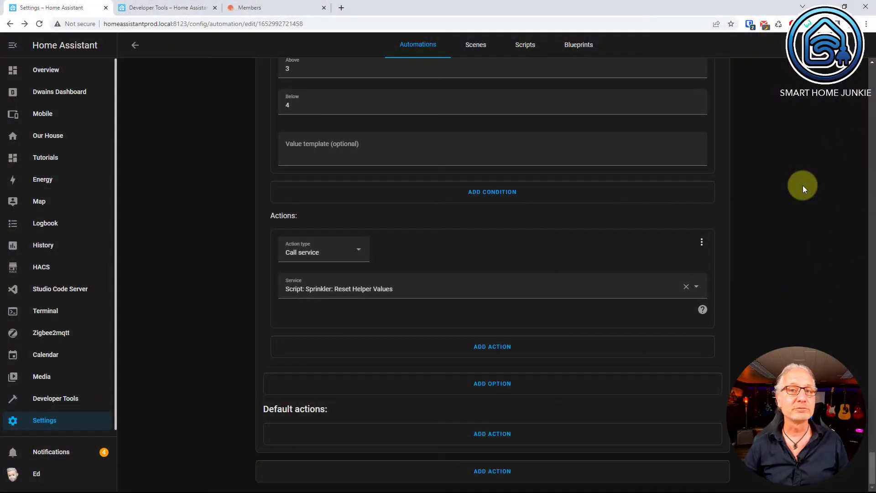
Open the scripts overview under Automations & Scenes in Settings and search it for "Sprinkler".
{"action": "left_click", "coordinate": [54, 419]}
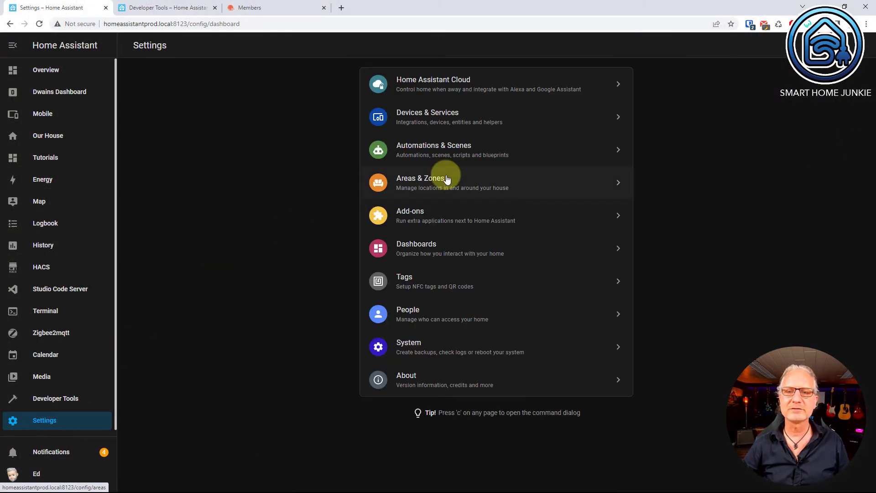
{"action": "left_click", "coordinate": [470, 151]}
{"action": "left_click", "coordinate": [525, 44]}
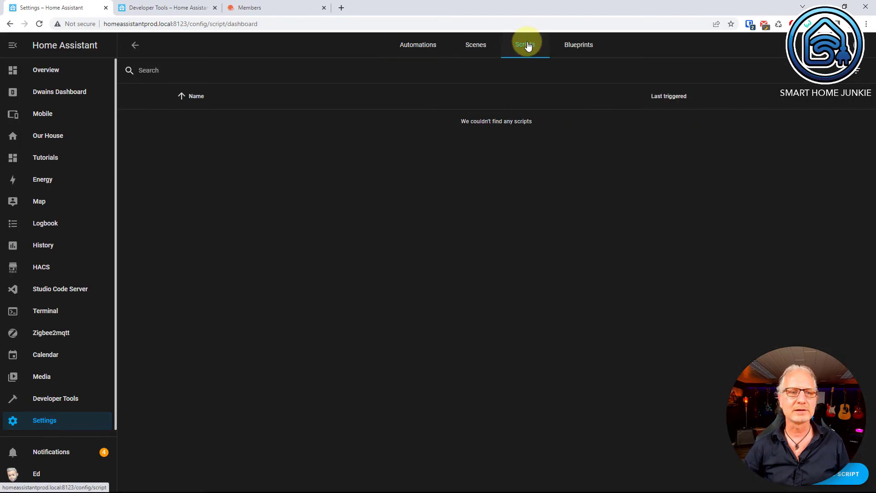
{"action": "left_click", "coordinate": [189, 73]}
{"action": "type", "text": "Sprinkler"}
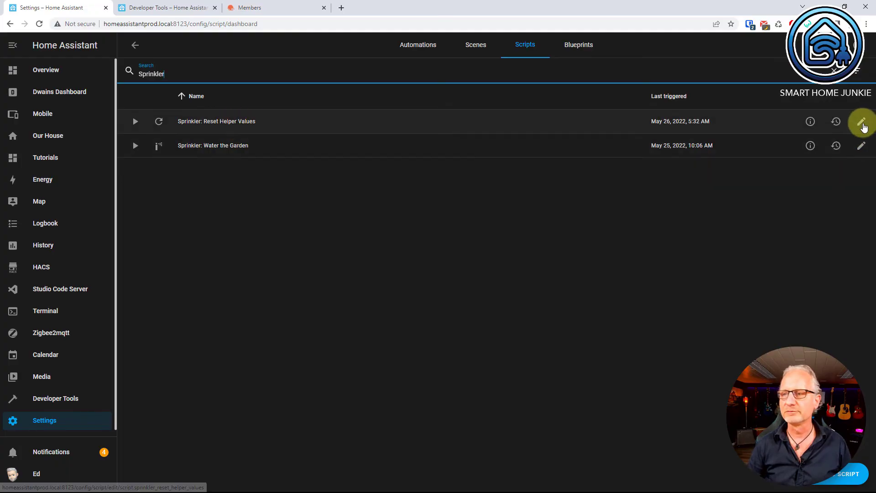
Open the script "Sprinkler: Reset Helper Values" and examine its mode, Input number: Set action and YAML actions for last watering day and maximum temperature.
{"action": "left_click", "coordinate": [862, 126]}
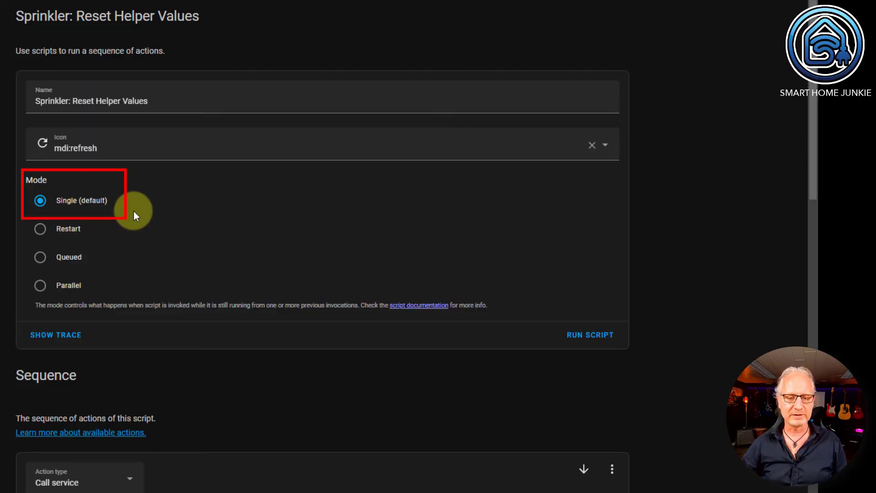
{"action": "scroll", "coordinate": [134, 212], "scroll_direction": "down", "scroll_amount": 6}
{"action": "scroll", "coordinate": [147, 216], "scroll_direction": "down", "scroll_amount": 2}
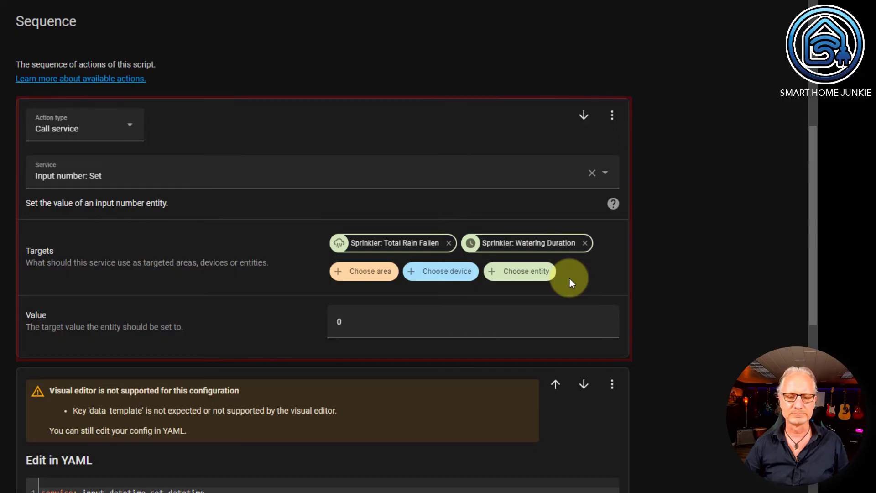
{"action": "scroll", "coordinate": [570, 278], "scroll_direction": "down", "scroll_amount": 1}
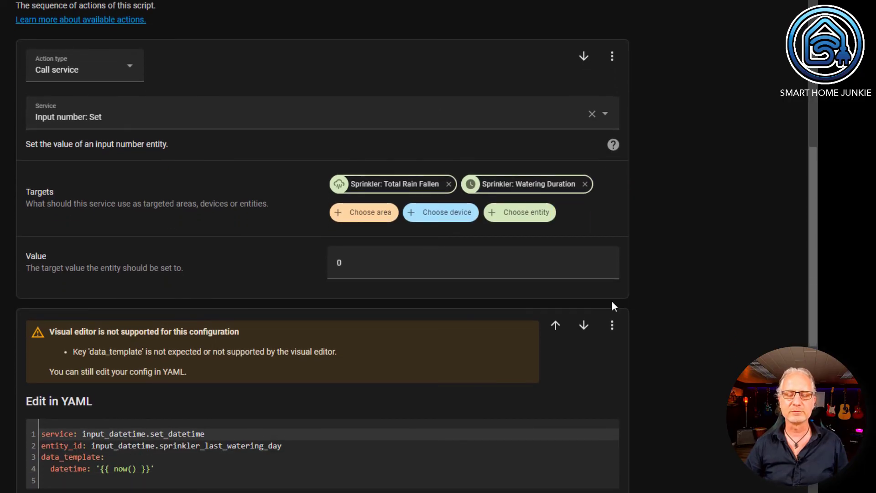
{"action": "scroll", "coordinate": [612, 302], "scroll_direction": "down", "scroll_amount": 5}
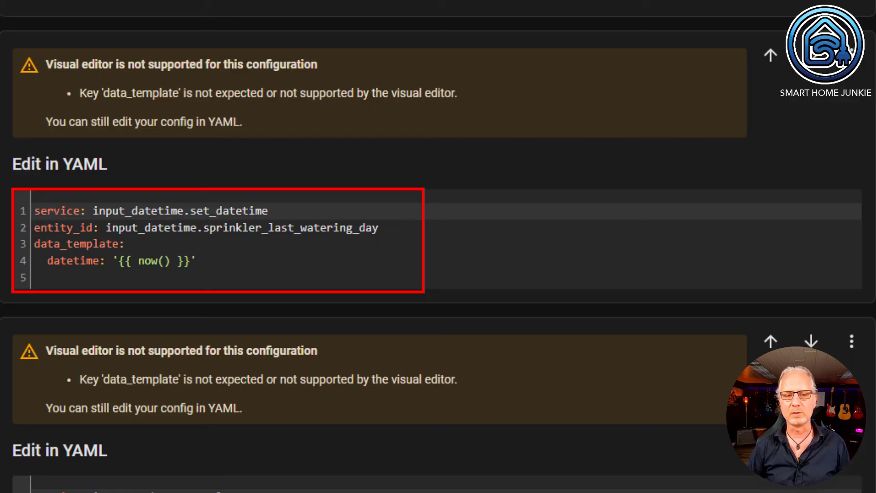
{"action": "scroll", "coordinate": [438, 247], "scroll_direction": "down", "scroll_amount": 4}
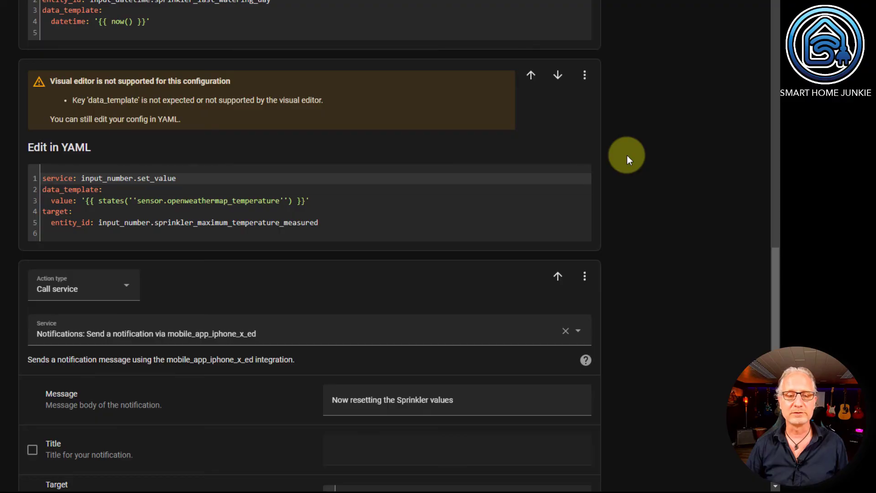
In the script's final action, choose Call service as the action type and the iPhone mobile app notification as the service.
{"action": "scroll", "coordinate": [627, 155], "scroll_direction": "down", "scroll_amount": 3}
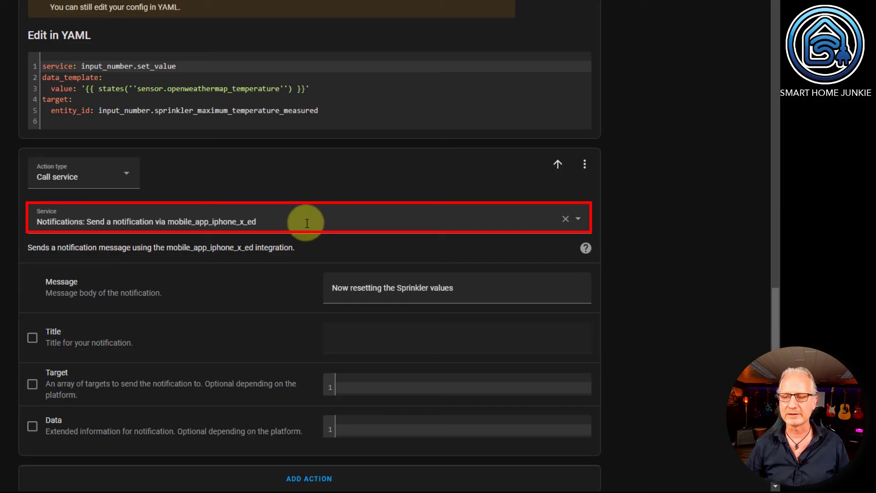
{"action": "left_click", "coordinate": [91, 186]}
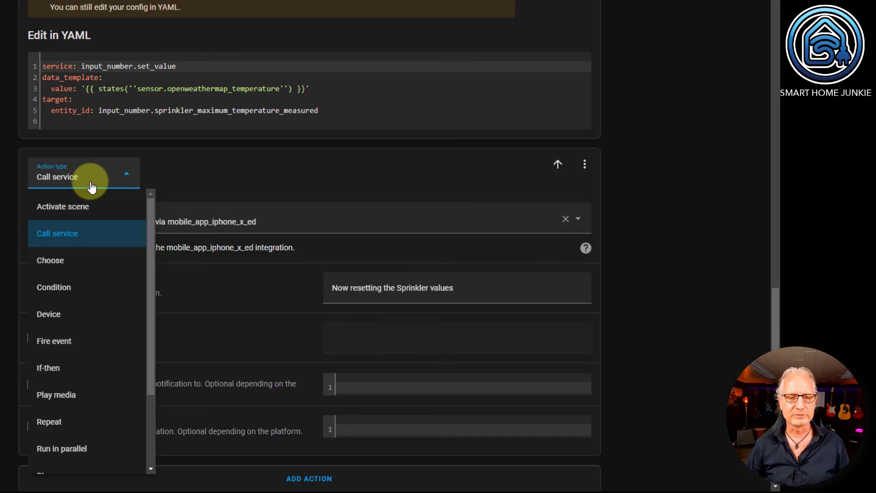
{"action": "left_click", "coordinate": [64, 233]}
{"action": "left_click", "coordinate": [324, 222]}
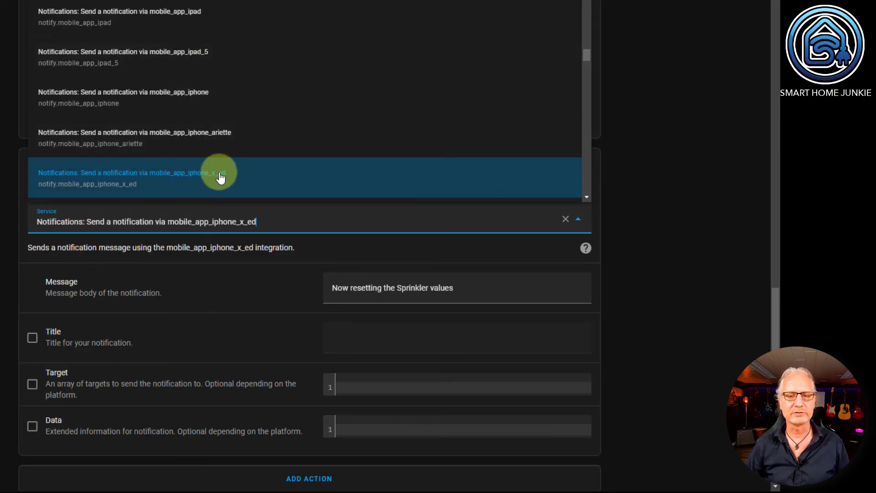
{"action": "left_click", "coordinate": [253, 181]}
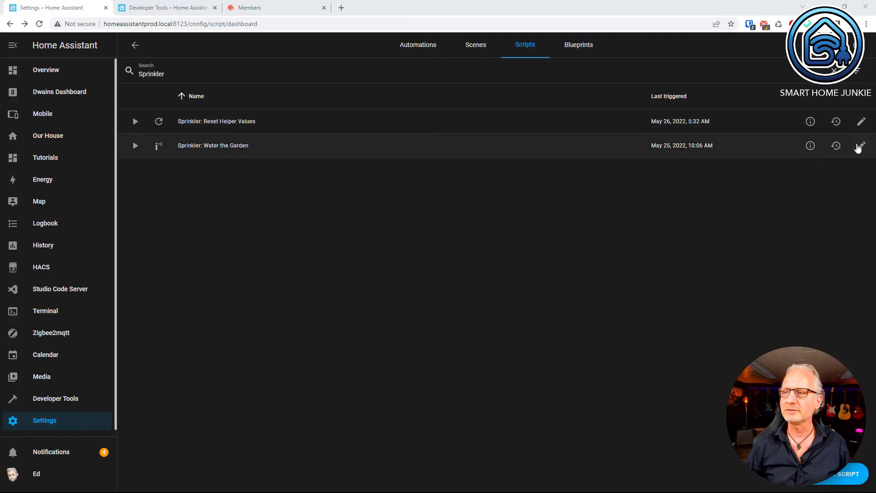
Open the script "Sprinkler: Water the Garden" and examine its mode, start notification template and Garden Sprinkler turn-on action.
{"action": "left_click", "coordinate": [861, 146]}
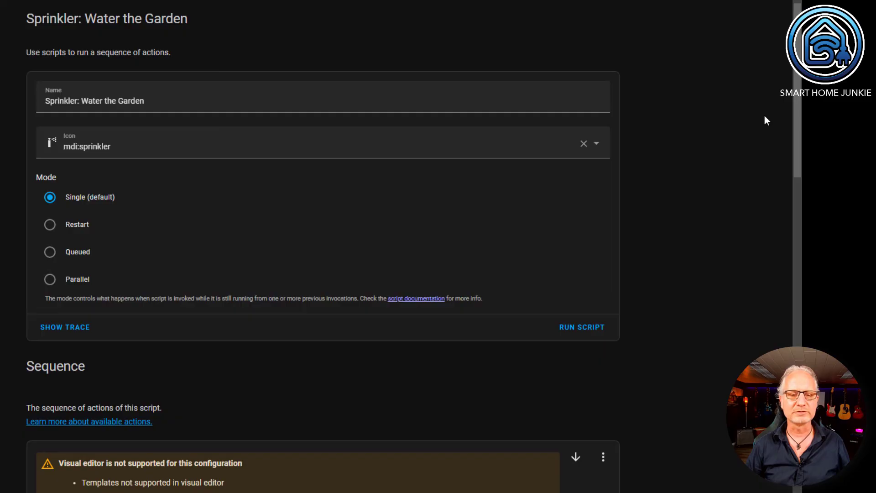
{"action": "scroll", "coordinate": [765, 116], "scroll_direction": "down", "scroll_amount": 8}
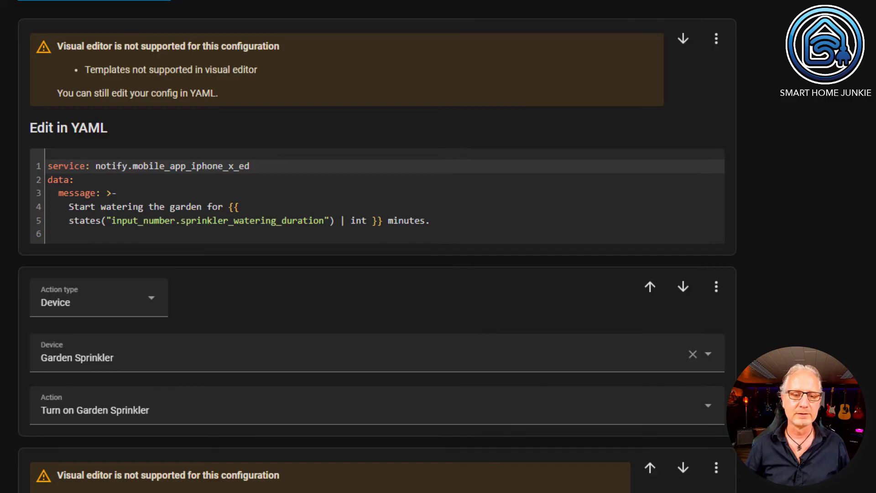
{"action": "scroll", "coordinate": [805, 168], "scroll_direction": "down", "scroll_amount": 5}
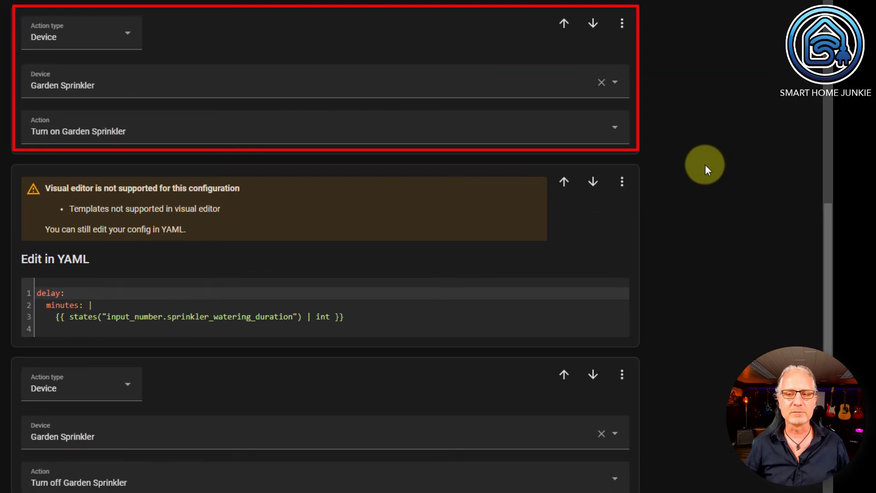
Choose Garden Sprinkler as the device of the turn-on action and check the actions available for it.
{"action": "left_click", "coordinate": [152, 82]}
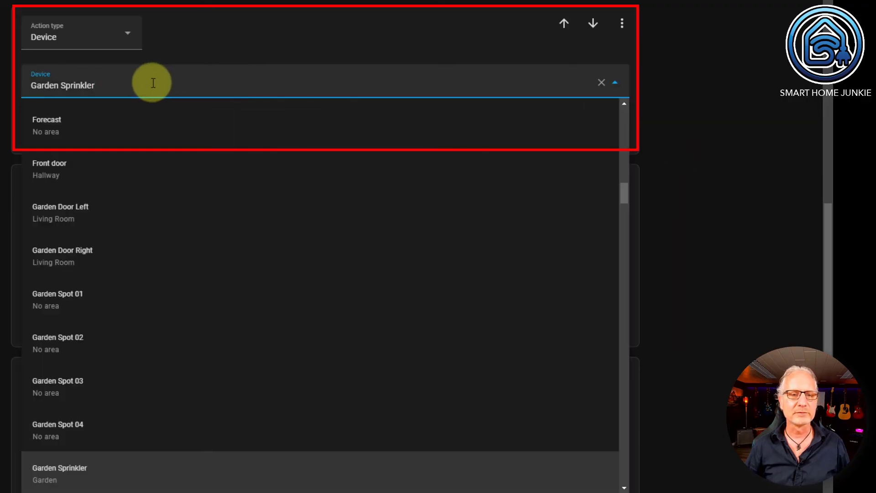
{"action": "left_click", "coordinate": [84, 475]}
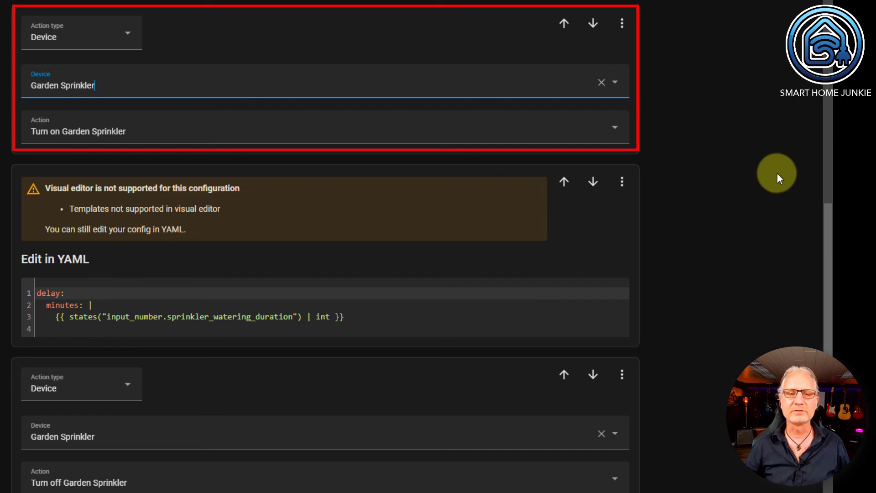
{"action": "left_click", "coordinate": [582, 132]}
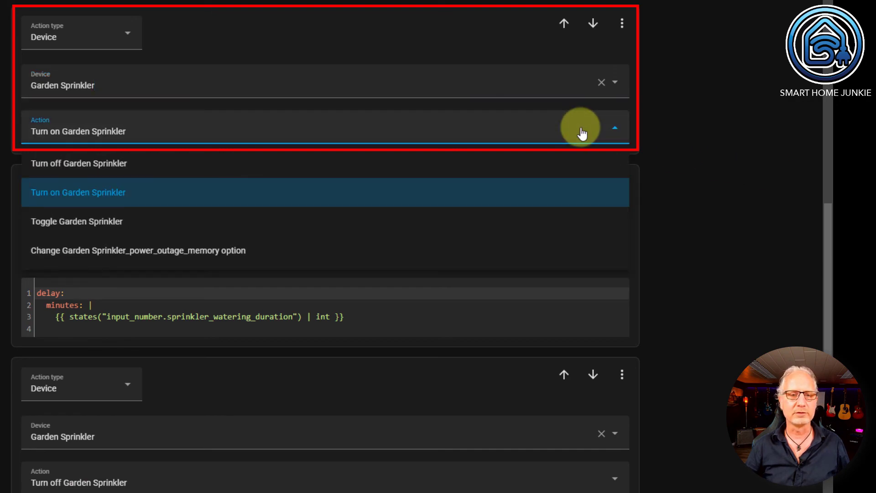
{"action": "left_click", "coordinate": [727, 136]}
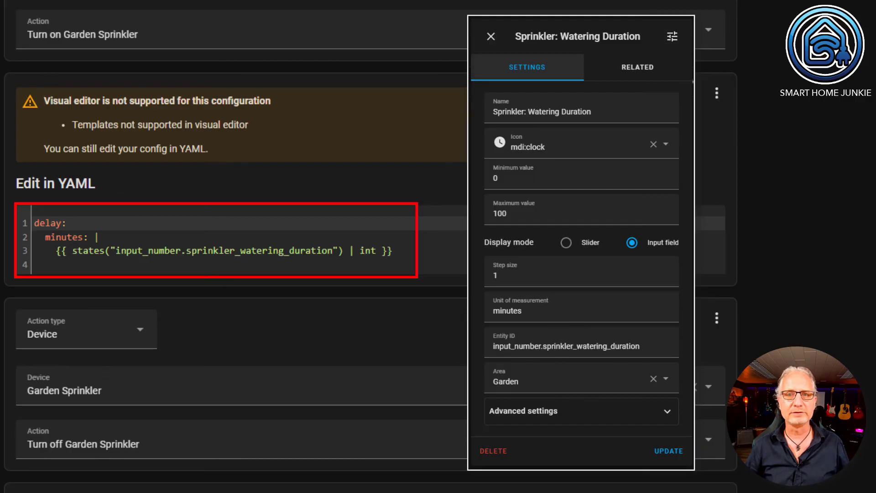
Review the watering duration delay, the Garden Sprinkler turn-off action, the Reset Helper Values script call and the closing notification.
{"action": "key", "text": "Escape"}
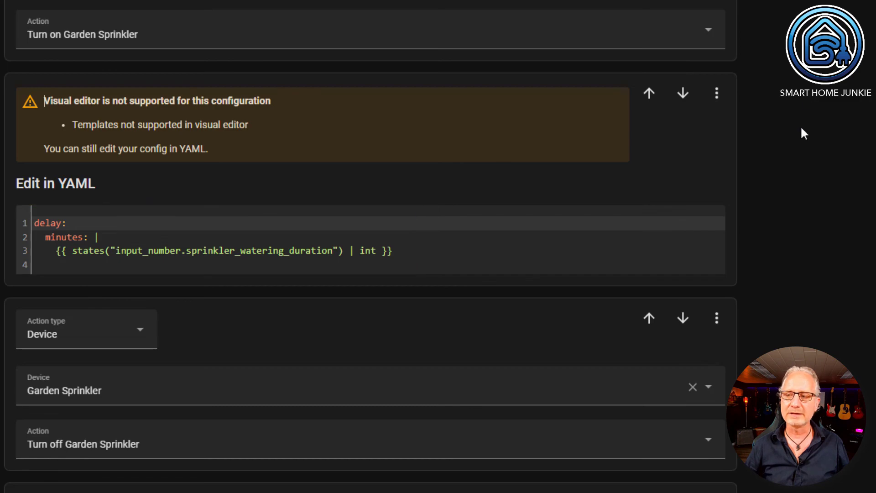
{"action": "scroll", "coordinate": [801, 125], "scroll_direction": "down", "scroll_amount": 6}
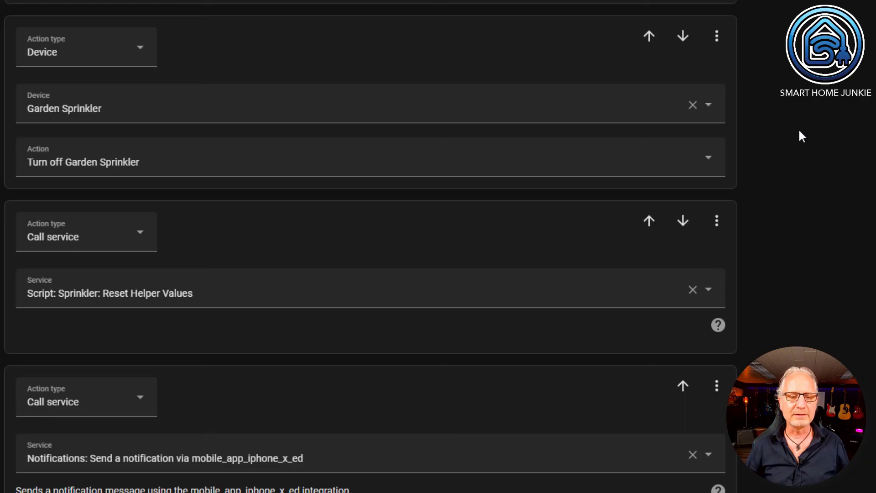
{"action": "scroll", "coordinate": [799, 133], "scroll_direction": "down", "scroll_amount": 6}
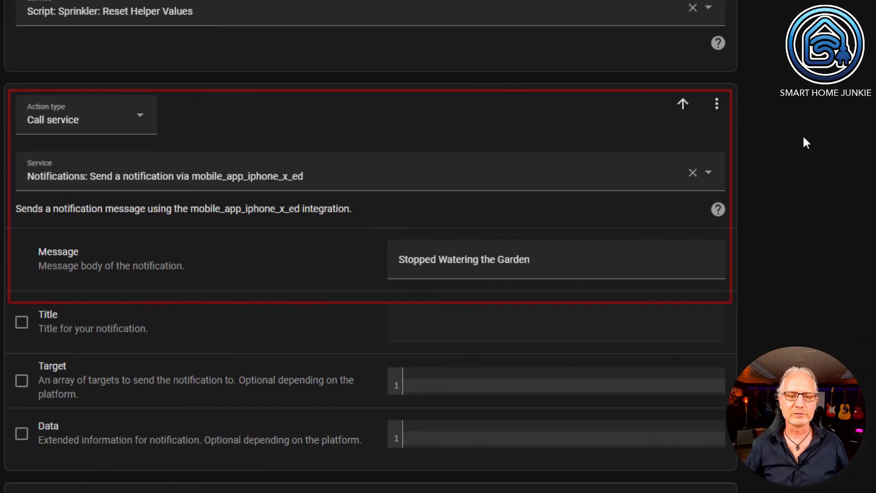